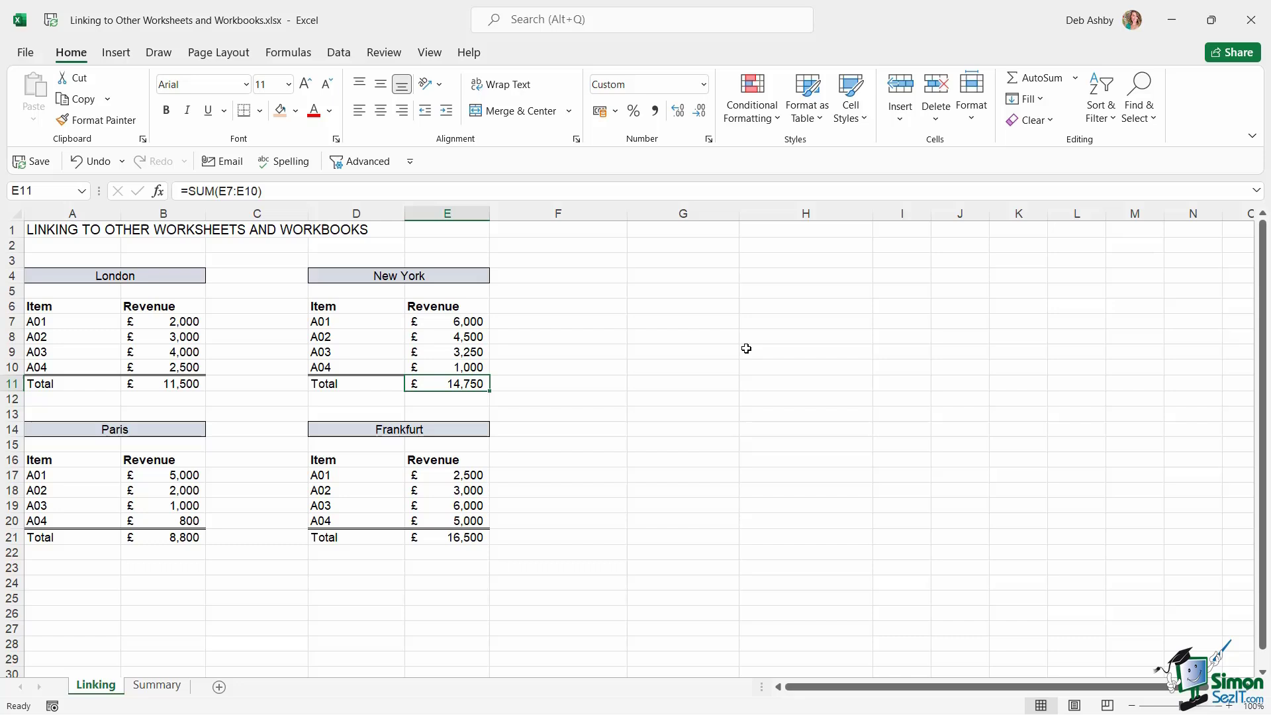
Inspect the London, New York and Frankfurt totals on the Linking sheet, then view the Summary sheet
left_click(175, 385)
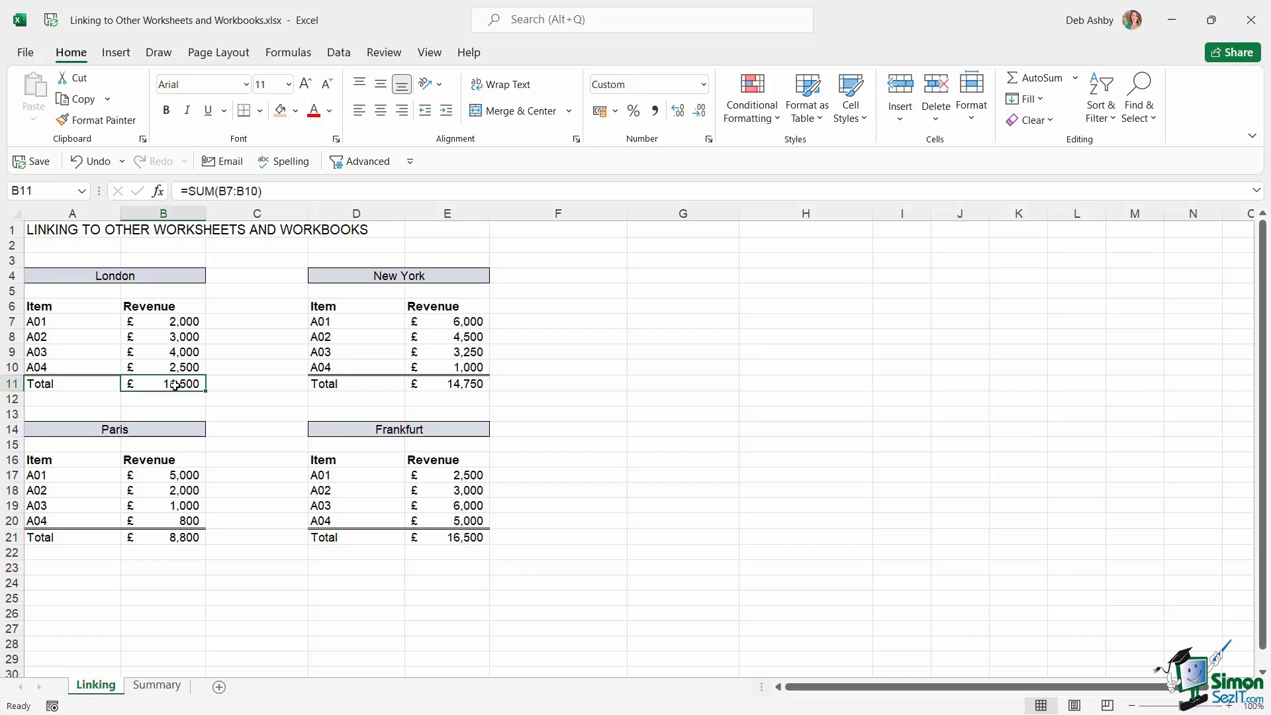
left_click(476, 386)
left_click(172, 550)
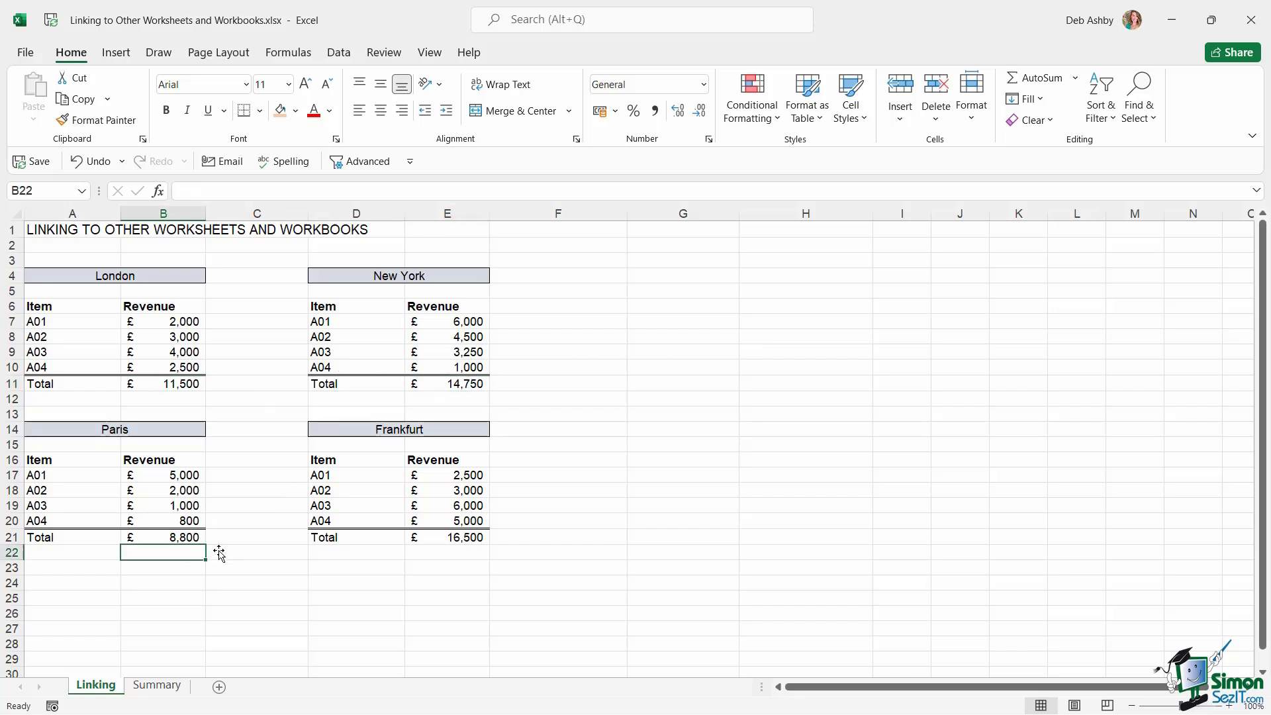
left_click(447, 539)
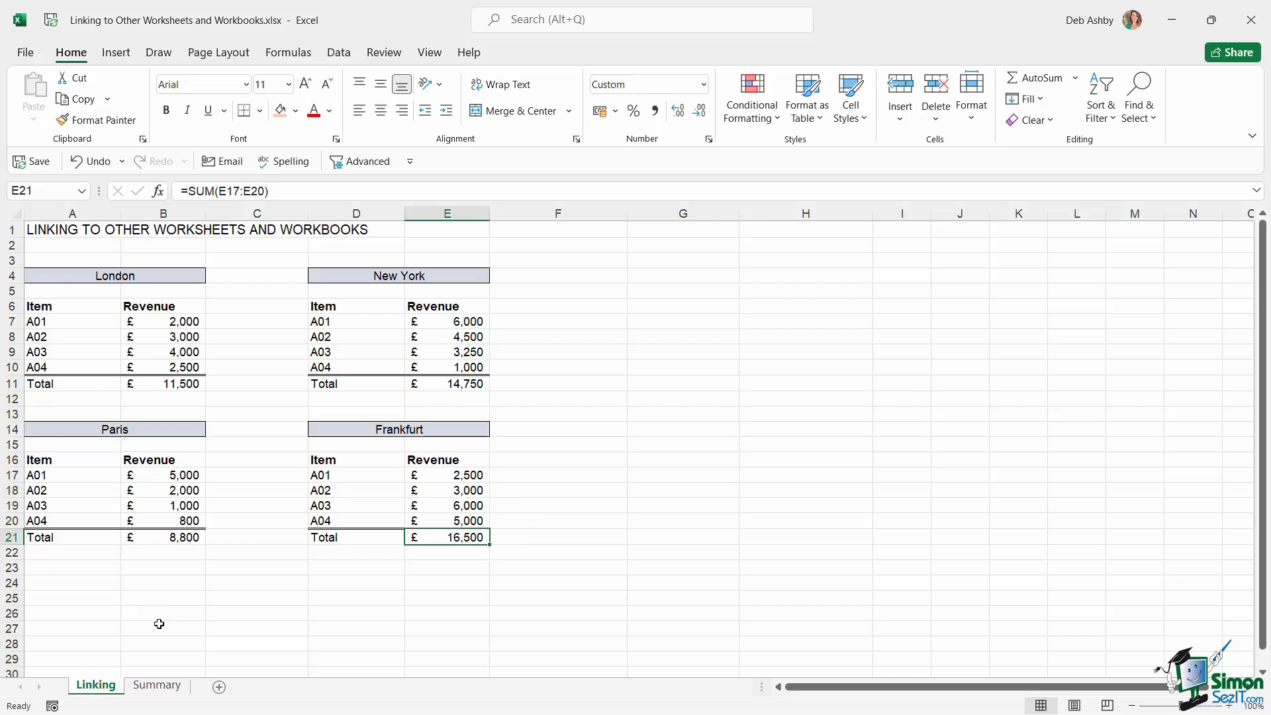
left_click(157, 686)
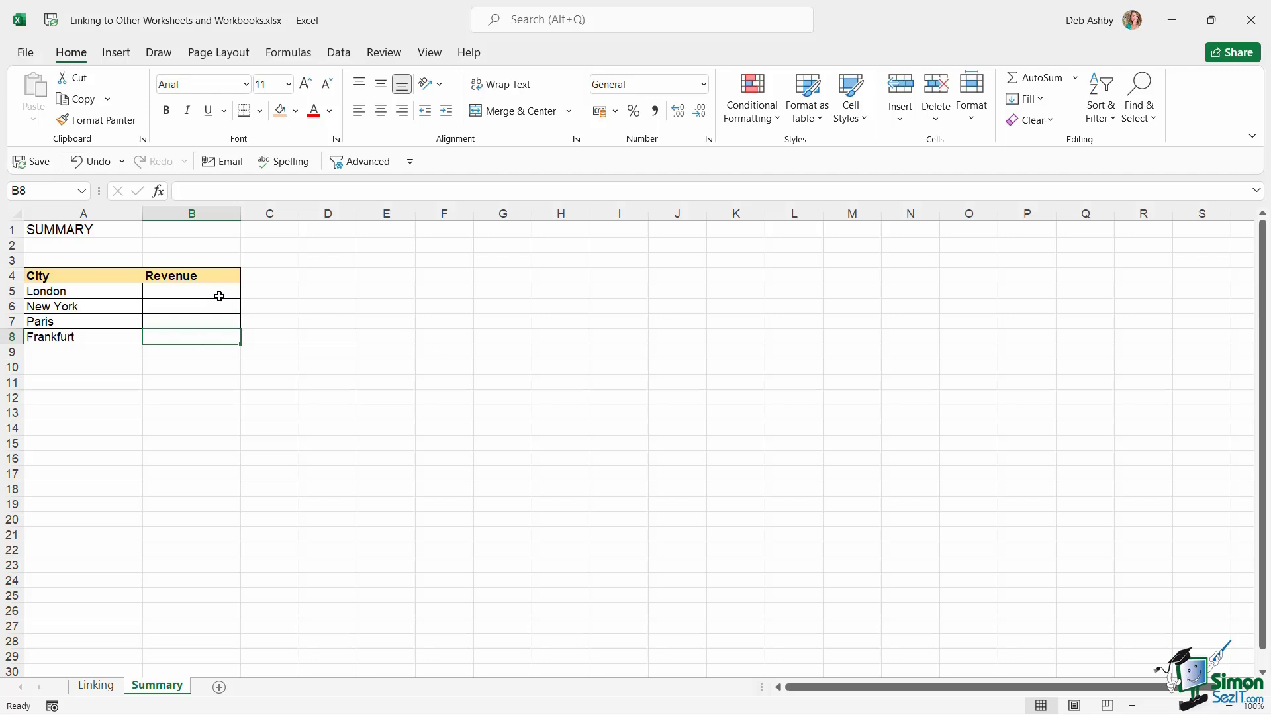
Toggle between the Summary and Linking sheets, ending on Linking with empty cell G7 selected
left_click(98, 685)
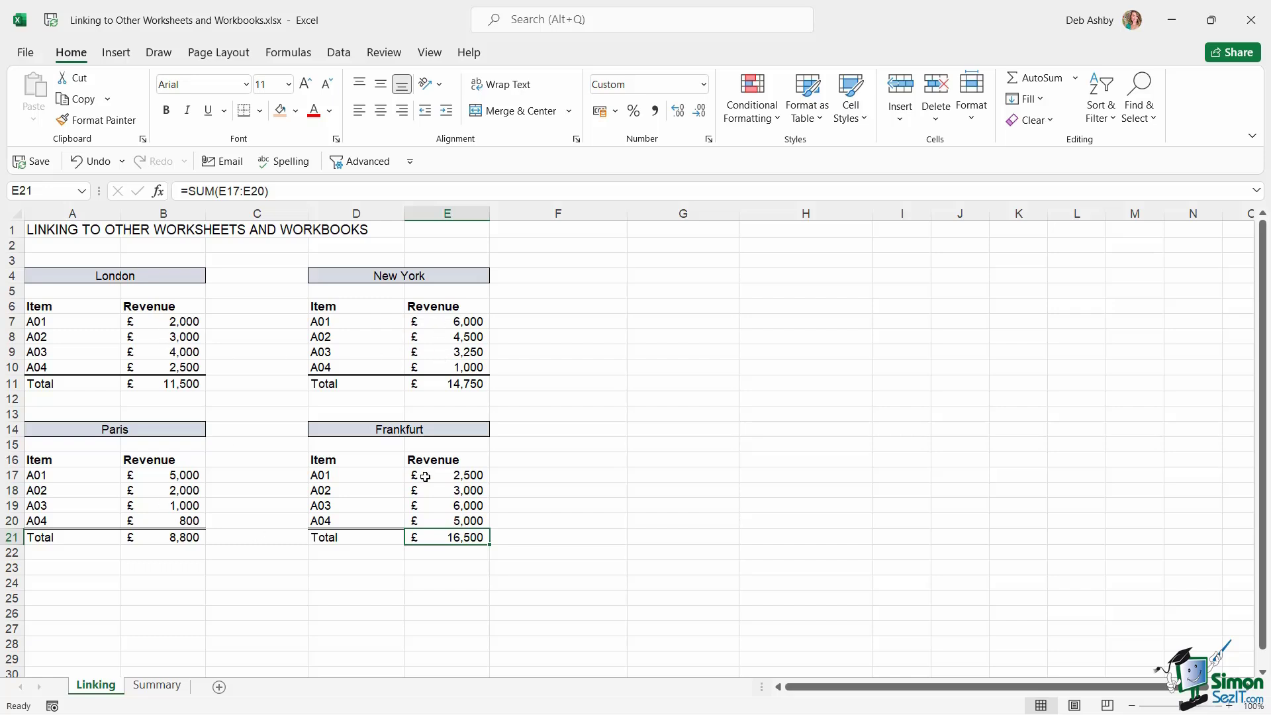
left_click(158, 690)
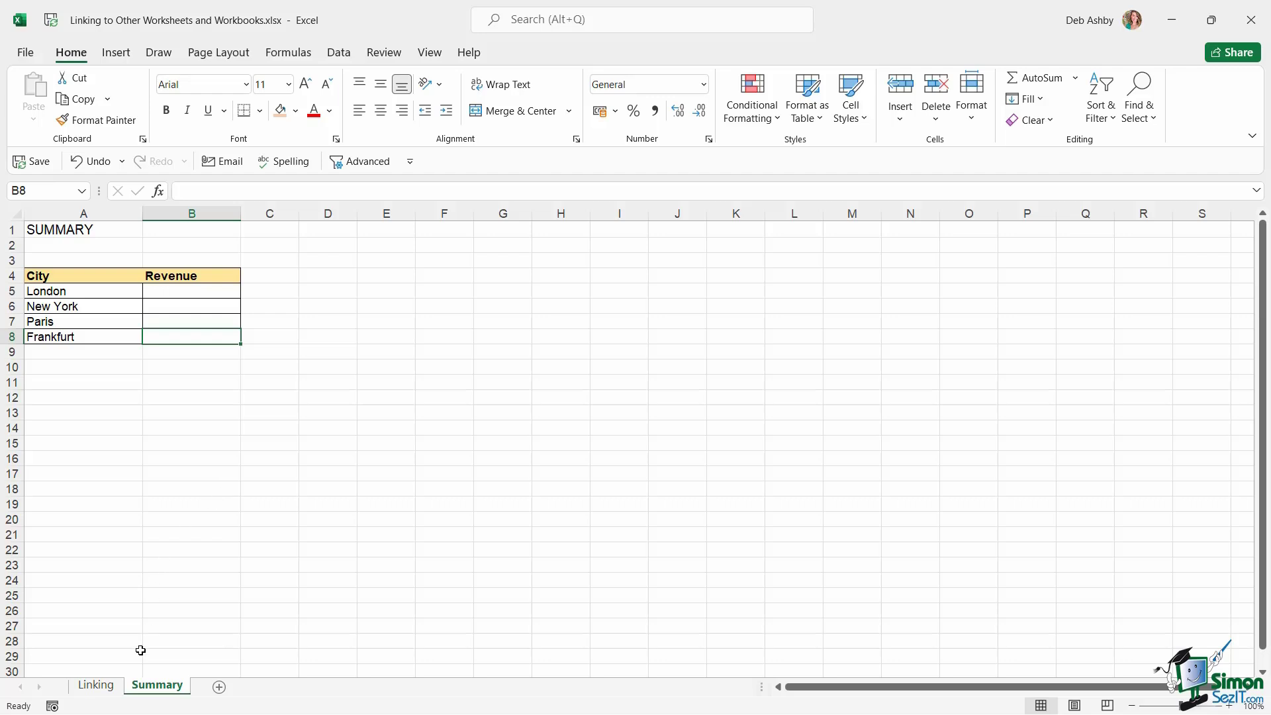
left_click(96, 686)
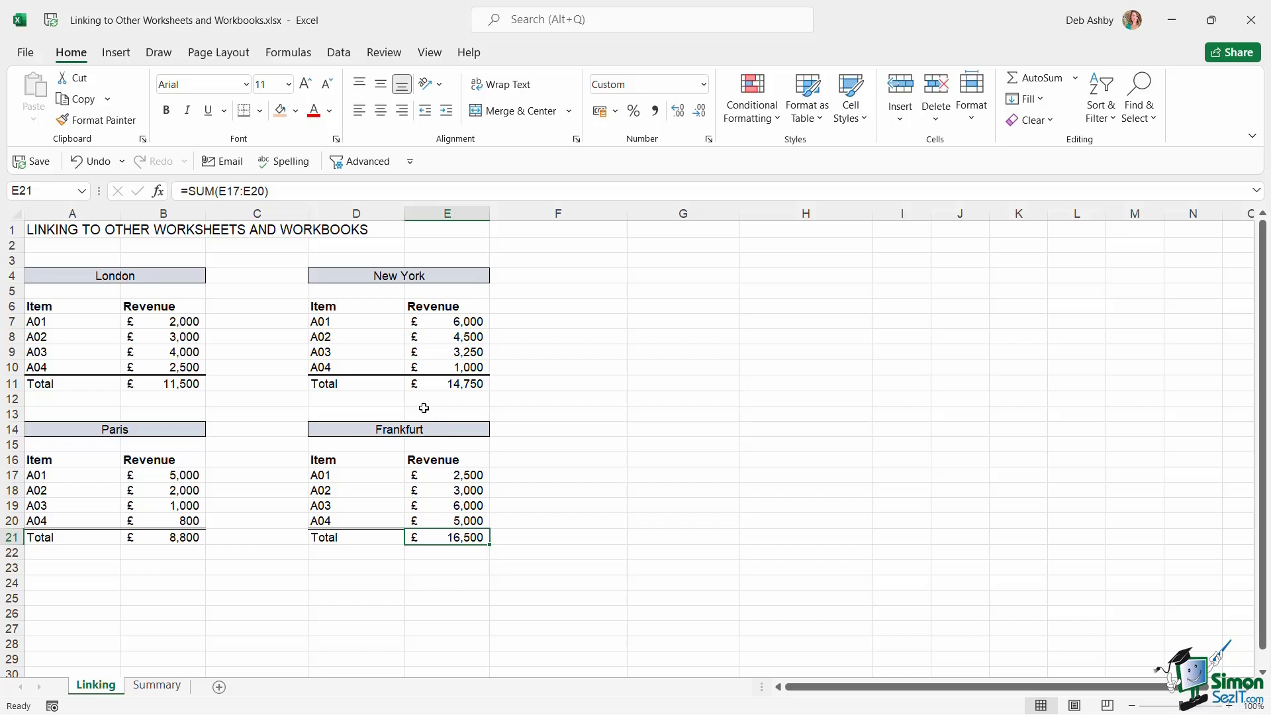
left_click(672, 323)
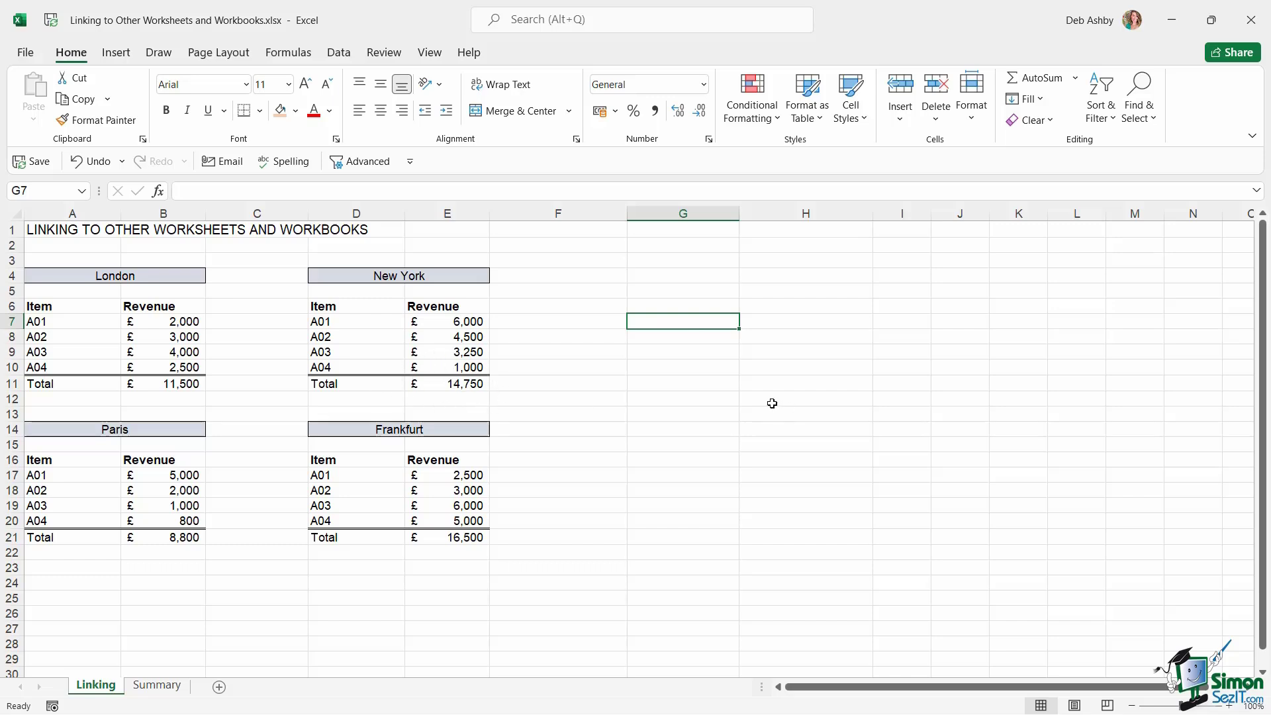
Enter a demo formula =E11 in G7 linking to the New York total
type("=")
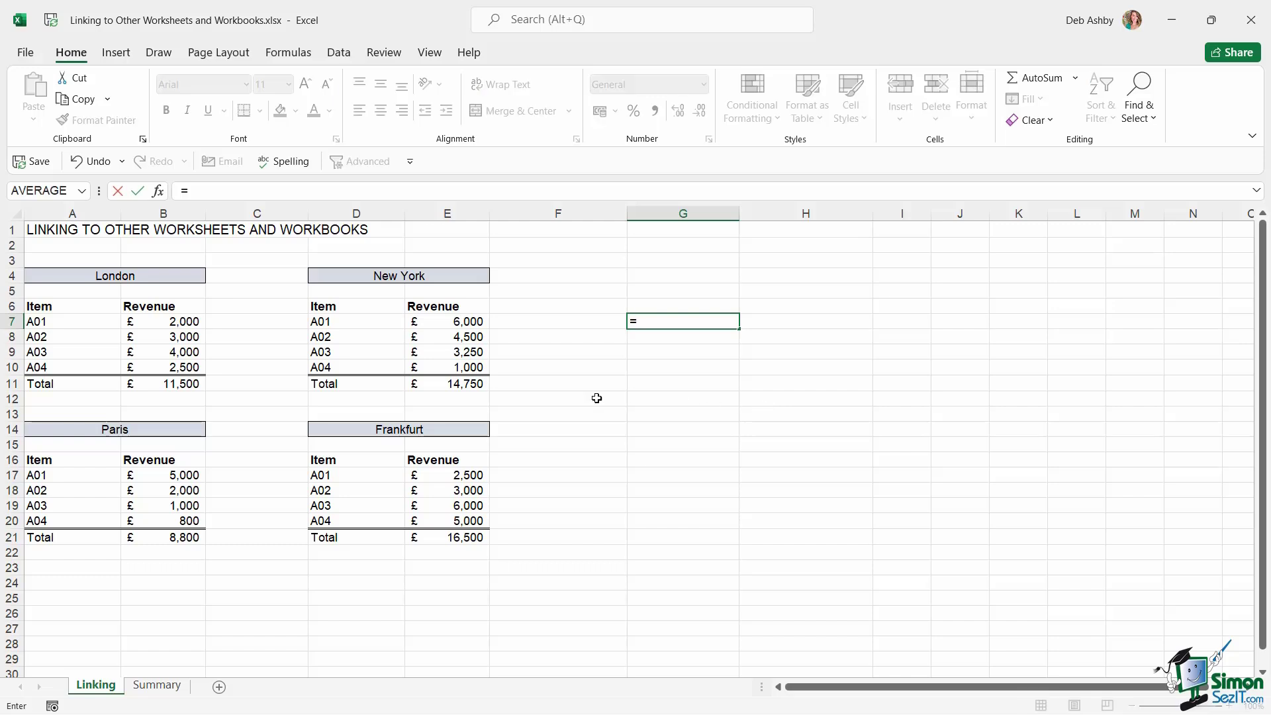
left_click(468, 386)
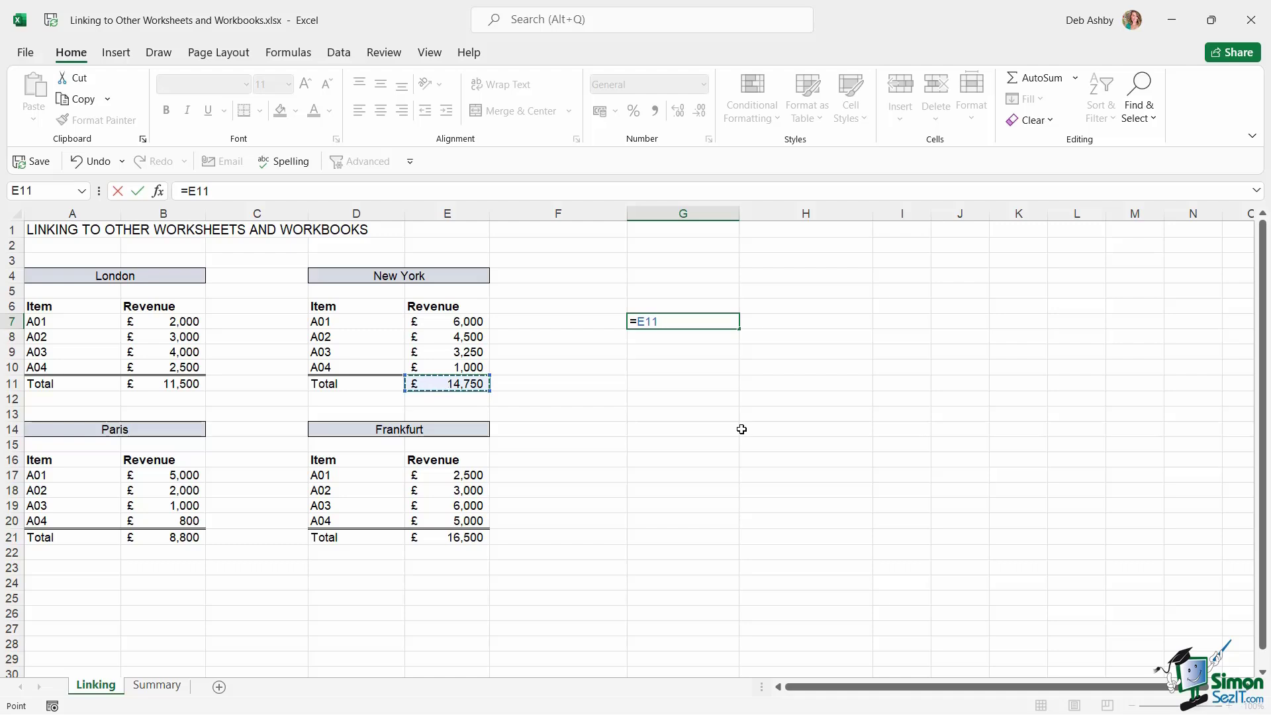
key("Return")
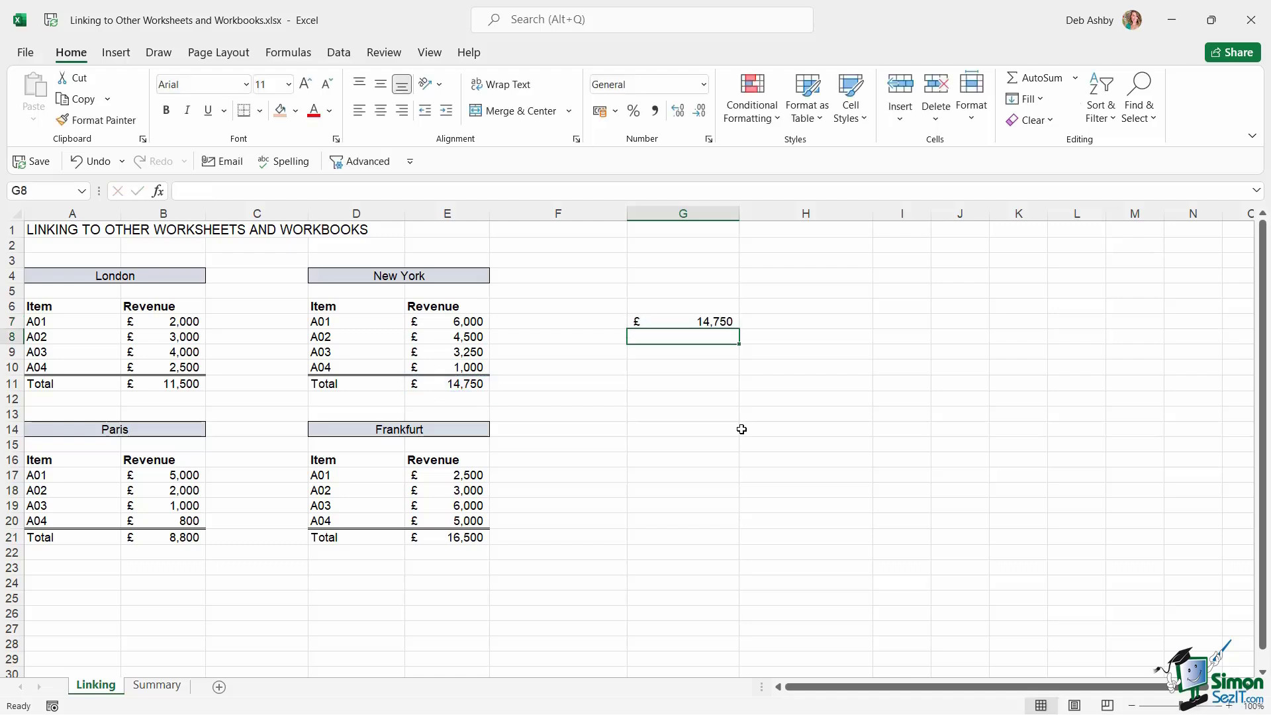
left_click(706, 323)
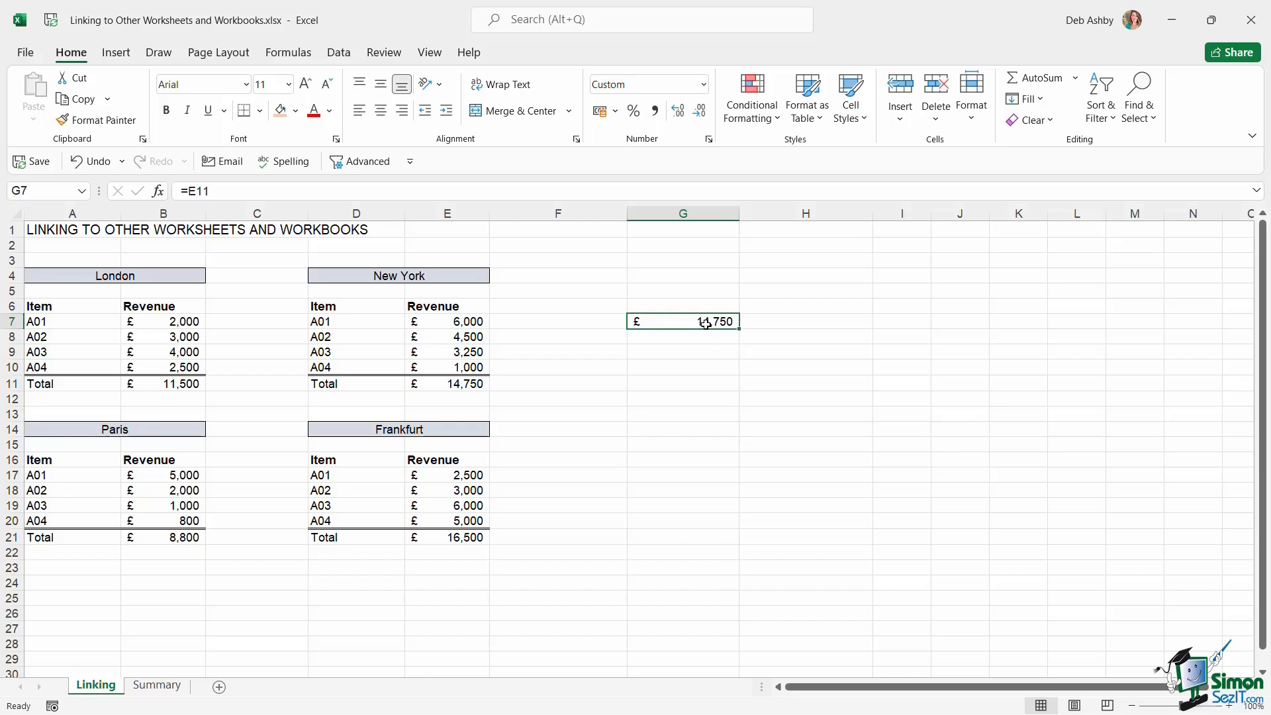
Change New York's A03 revenue in E9 to 4000, check G7 shows 15,500, then clear G7
left_click(452, 358)
type("4")
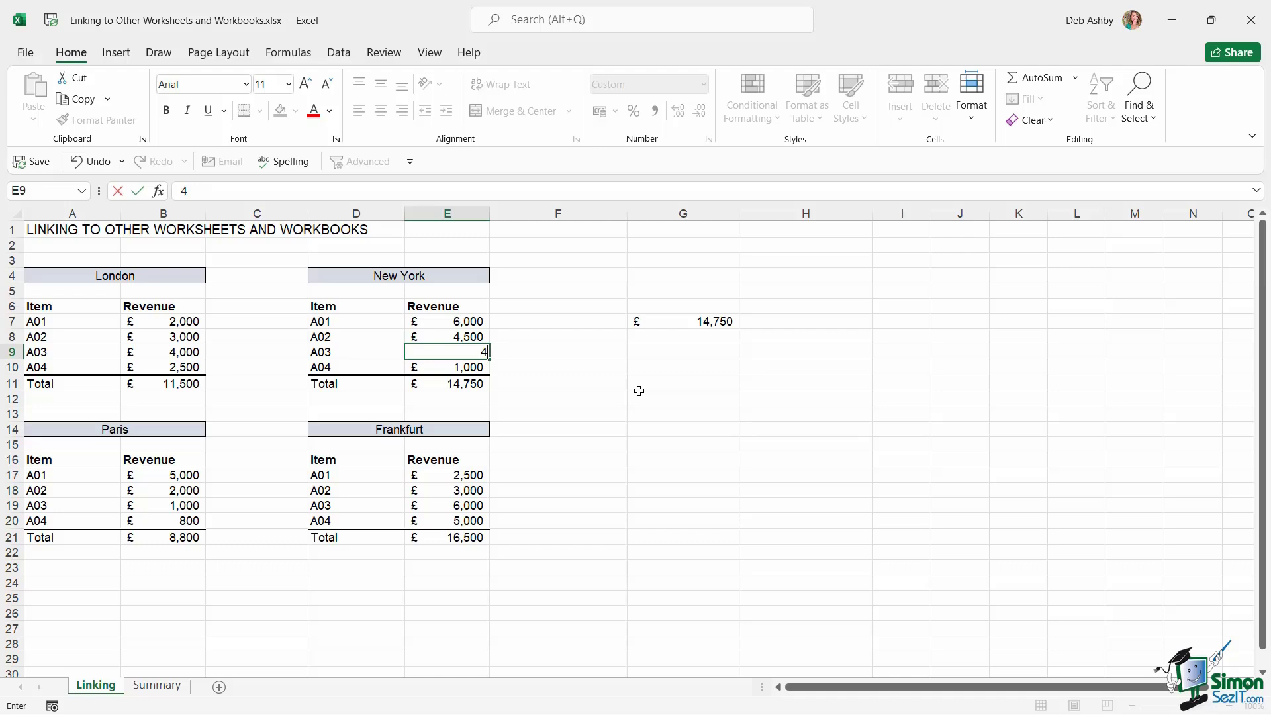
type("000")
key("Return")
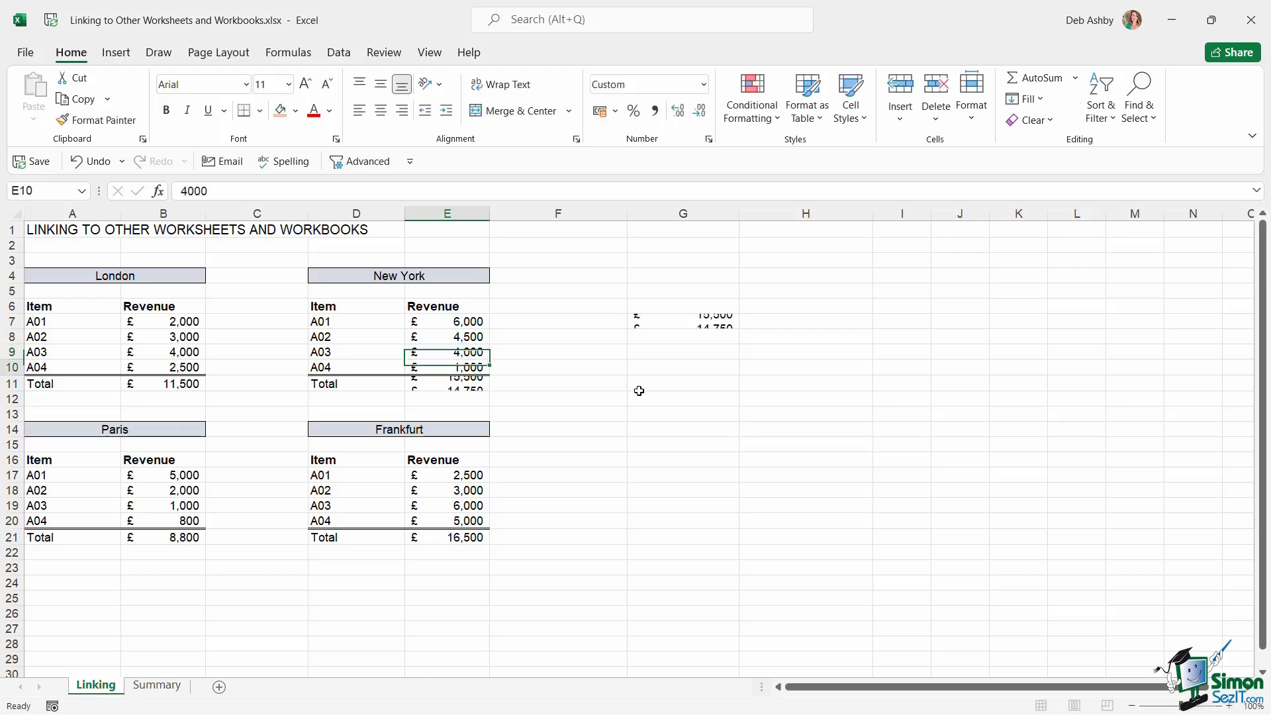
left_click(728, 321)
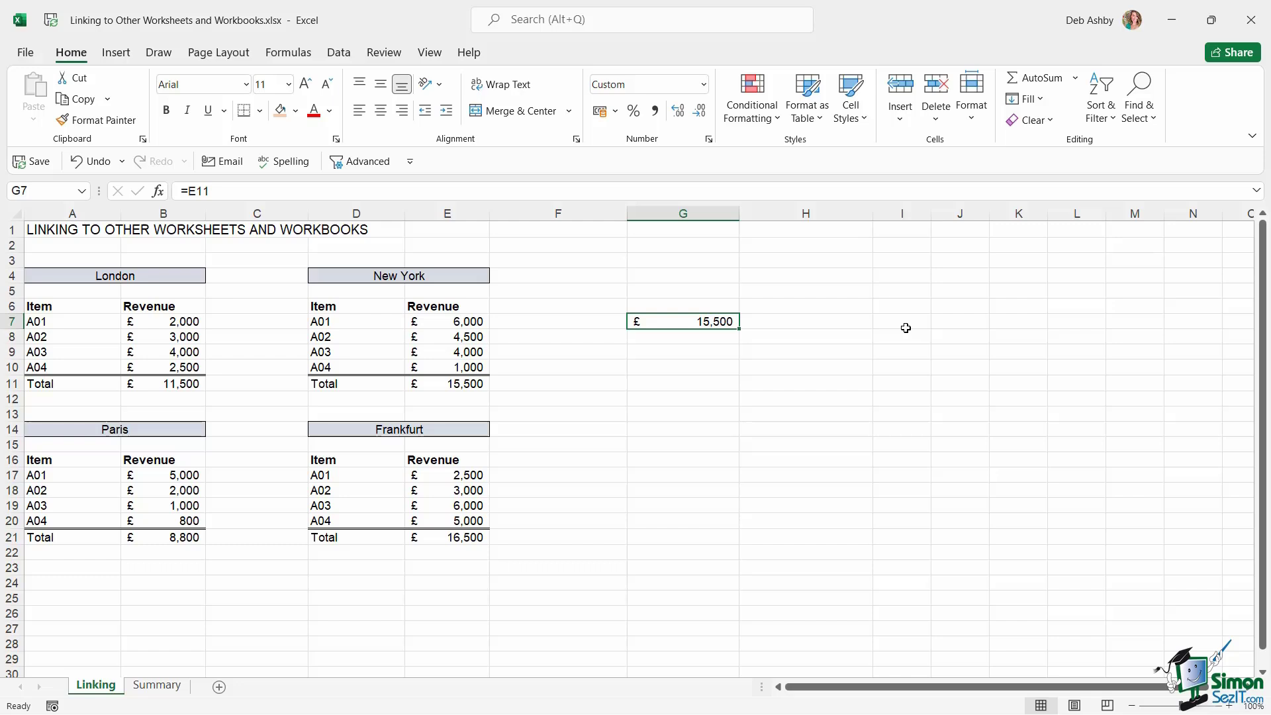
key("Delete")
Link Summary cell B5 to the London total with =Linking!B11, showing 11500
left_click(175, 688)
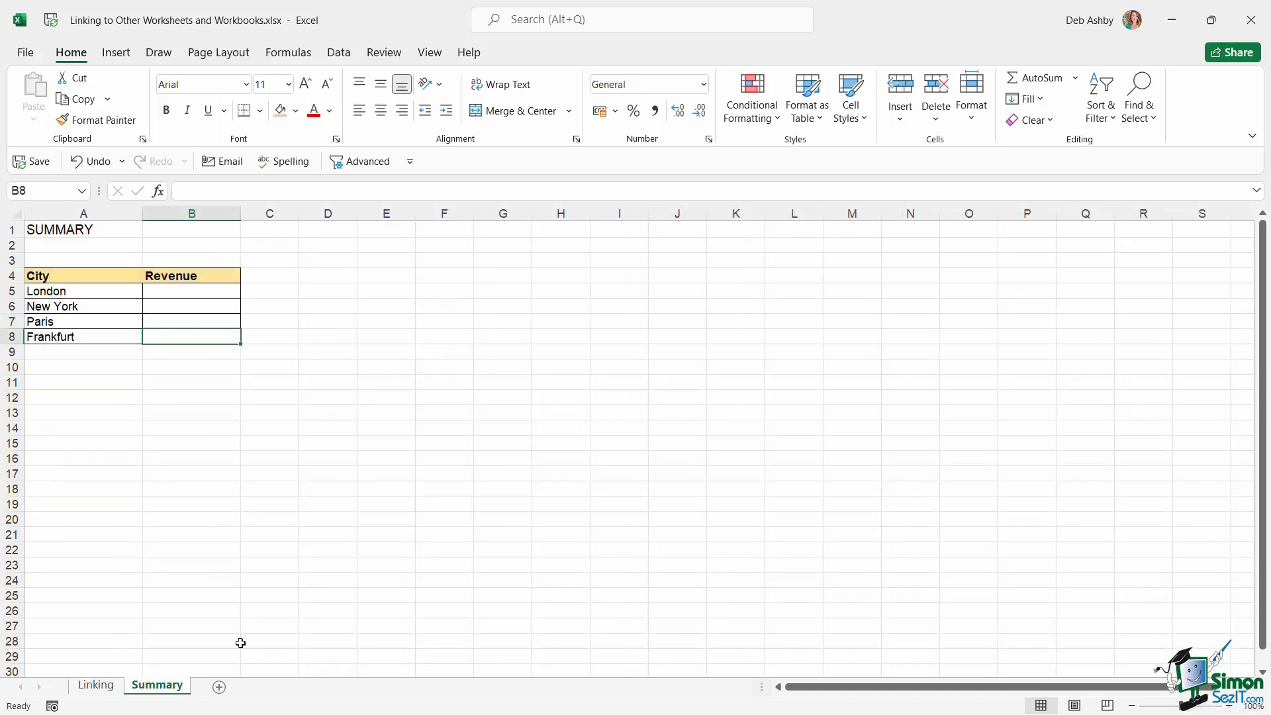
left_click(205, 290)
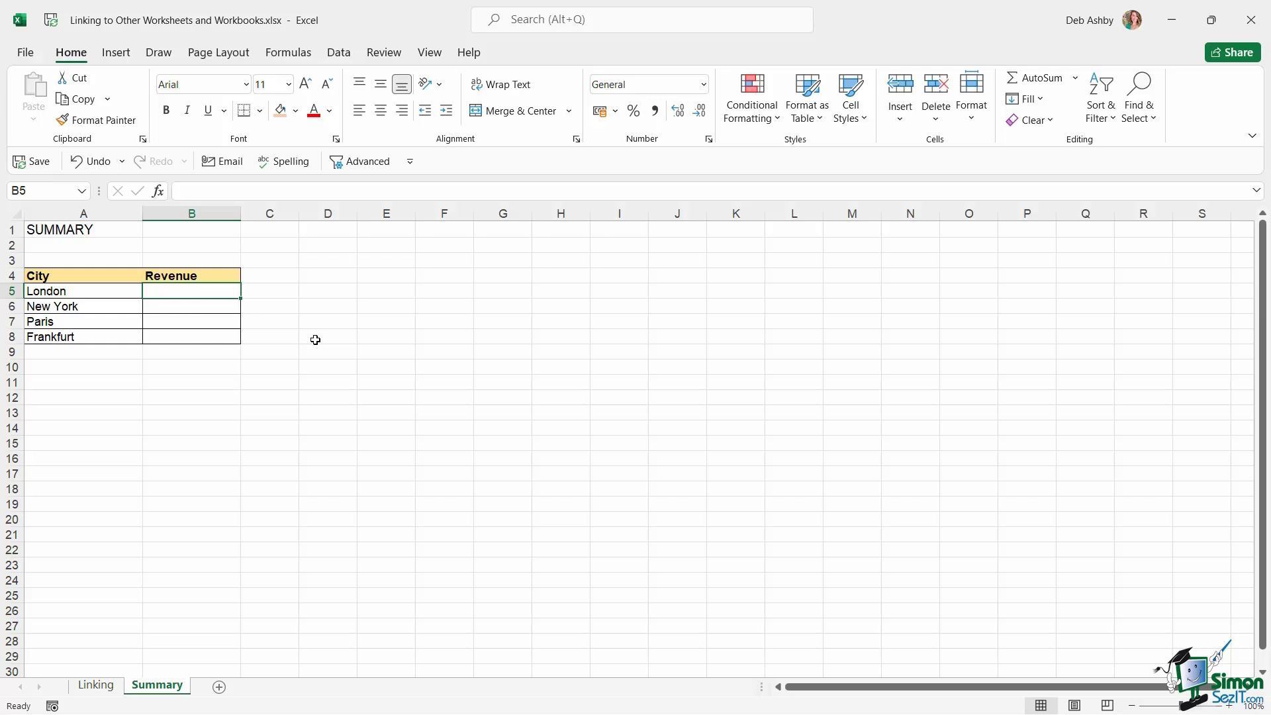
type("=")
left_click(100, 686)
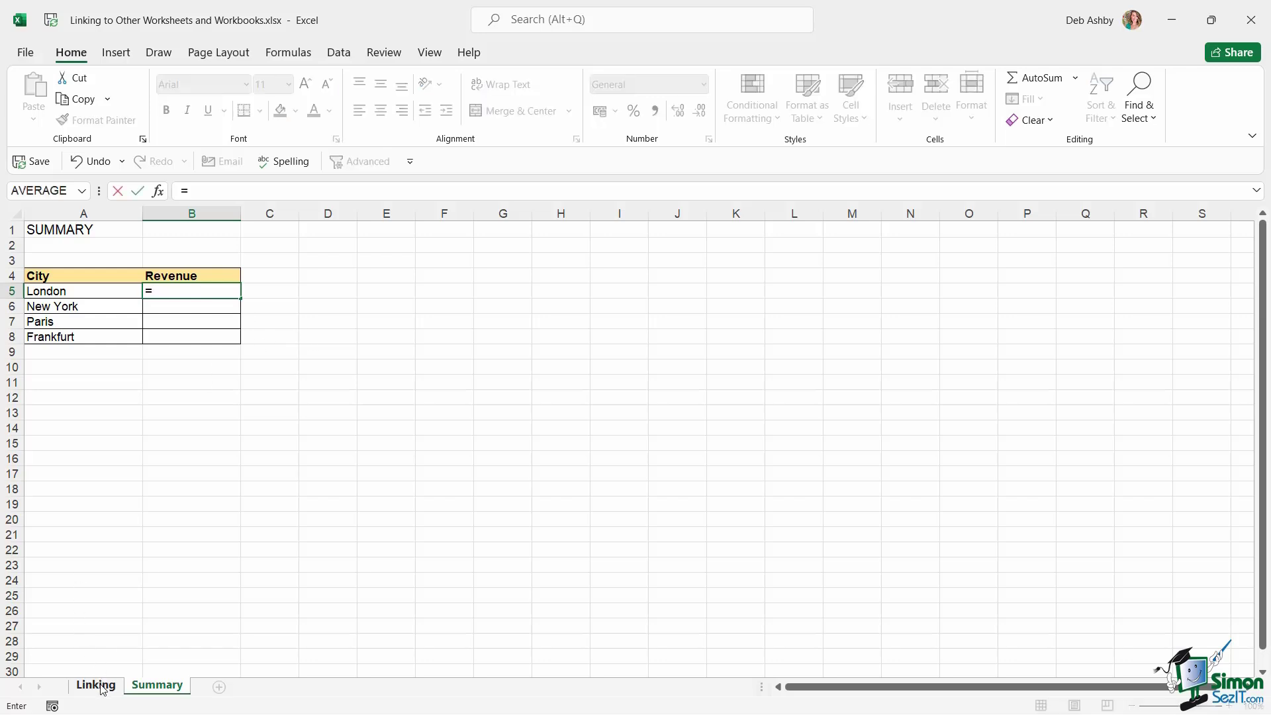
left_click(100, 686)
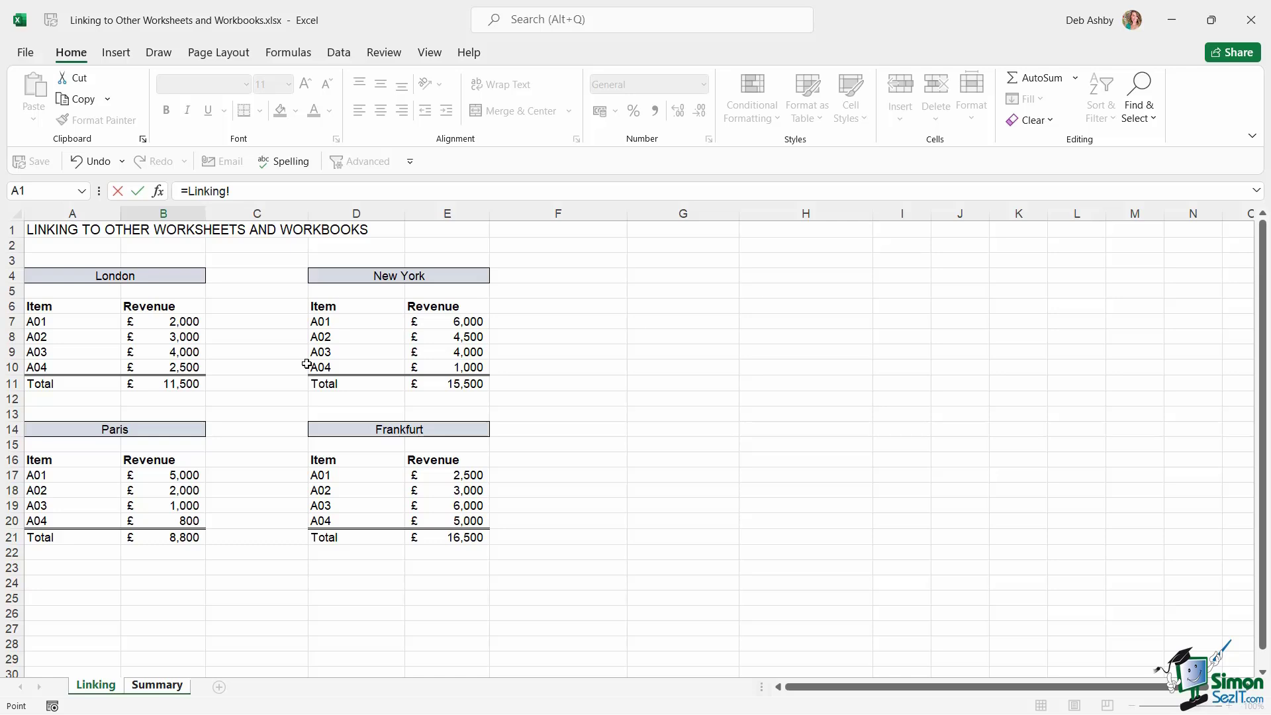
left_click(178, 385)
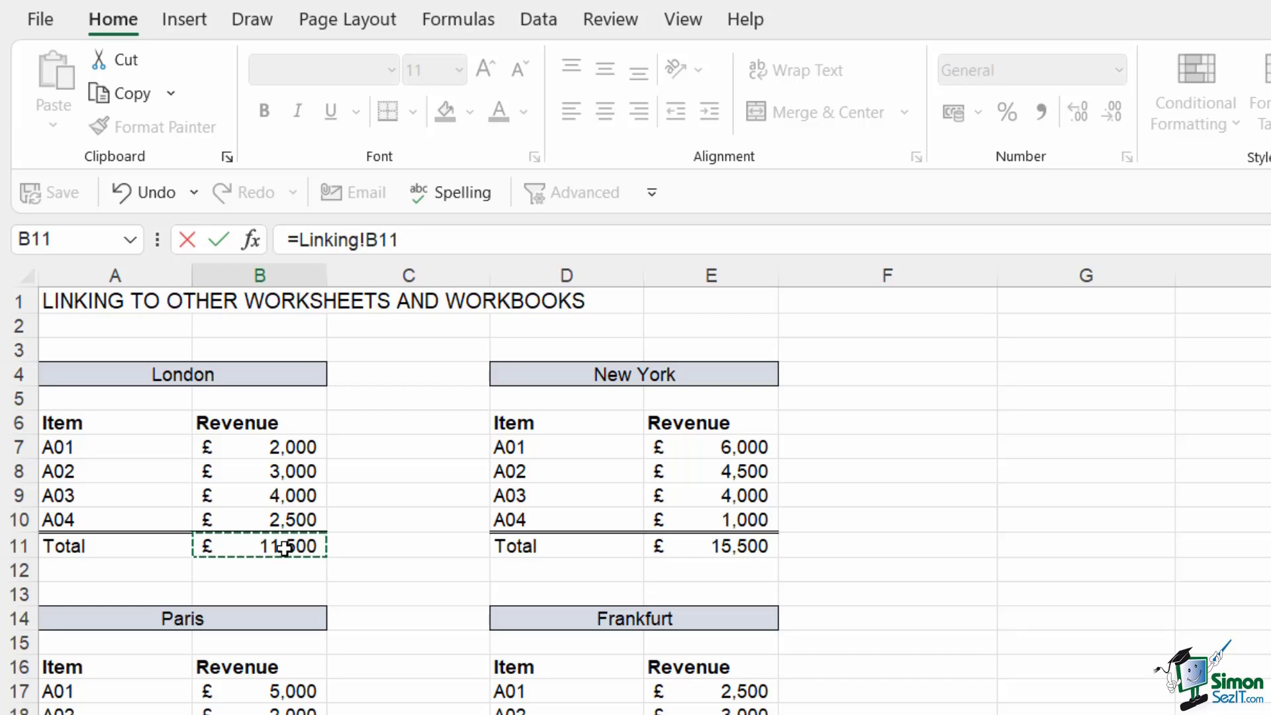
key("Return")
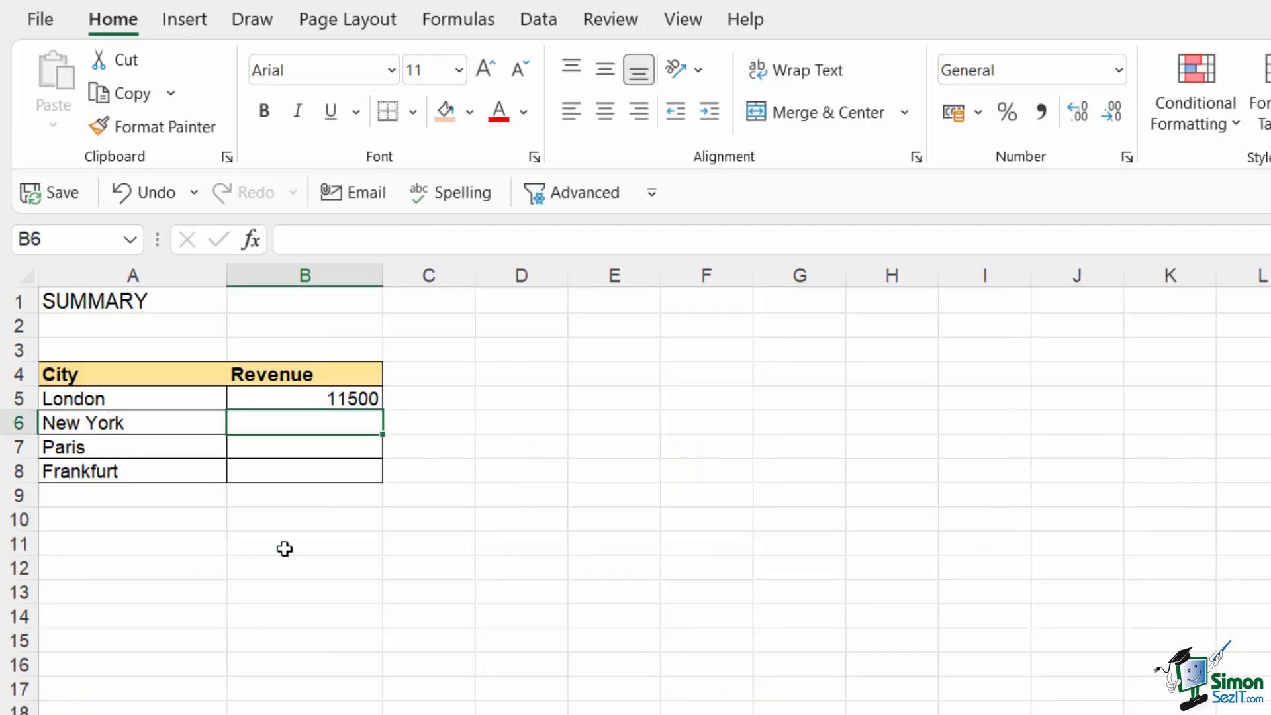
left_click(306, 398)
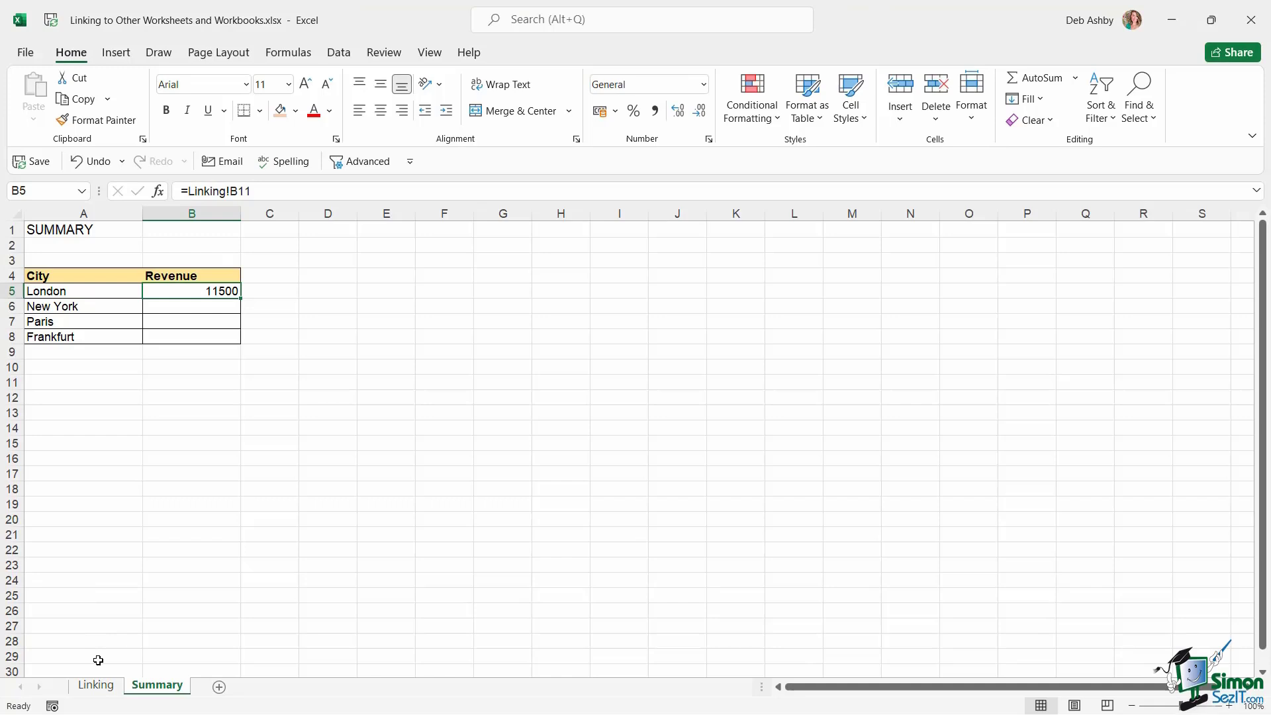
Set London's A02 revenue in B8 to 8000 and check the Summary sheet's London figure updates
left_click(97, 685)
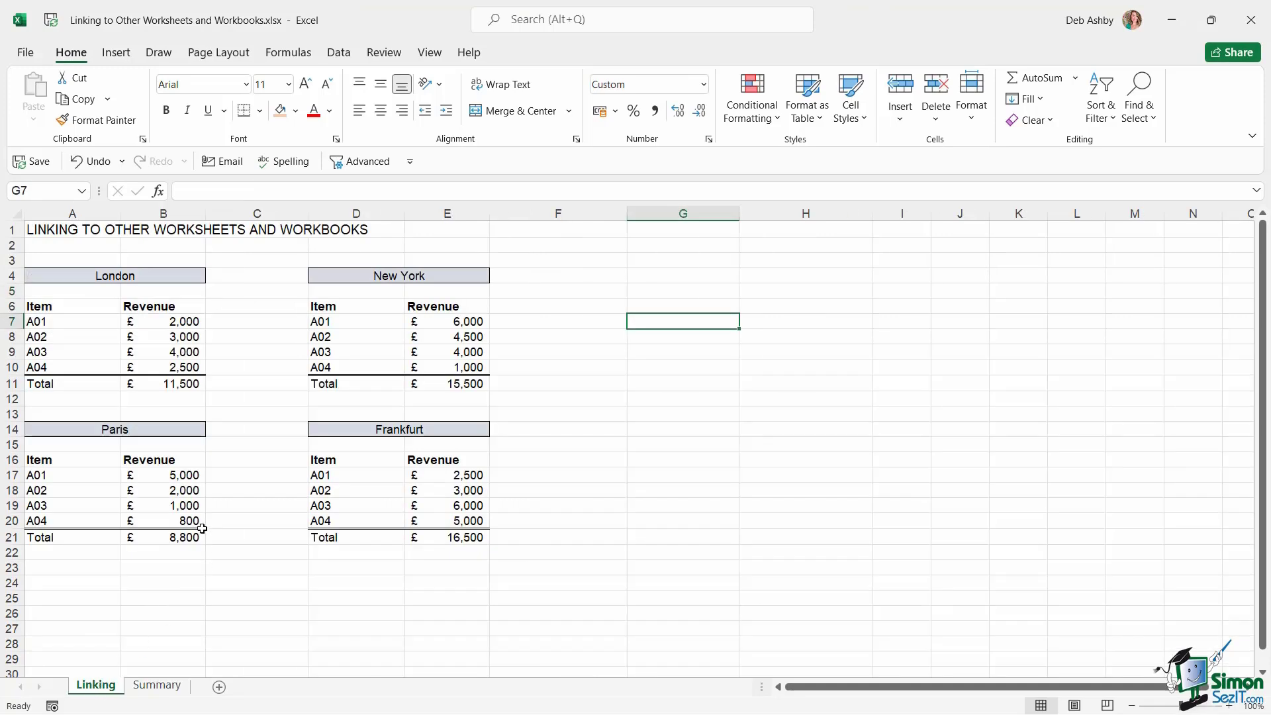
left_click(162, 337)
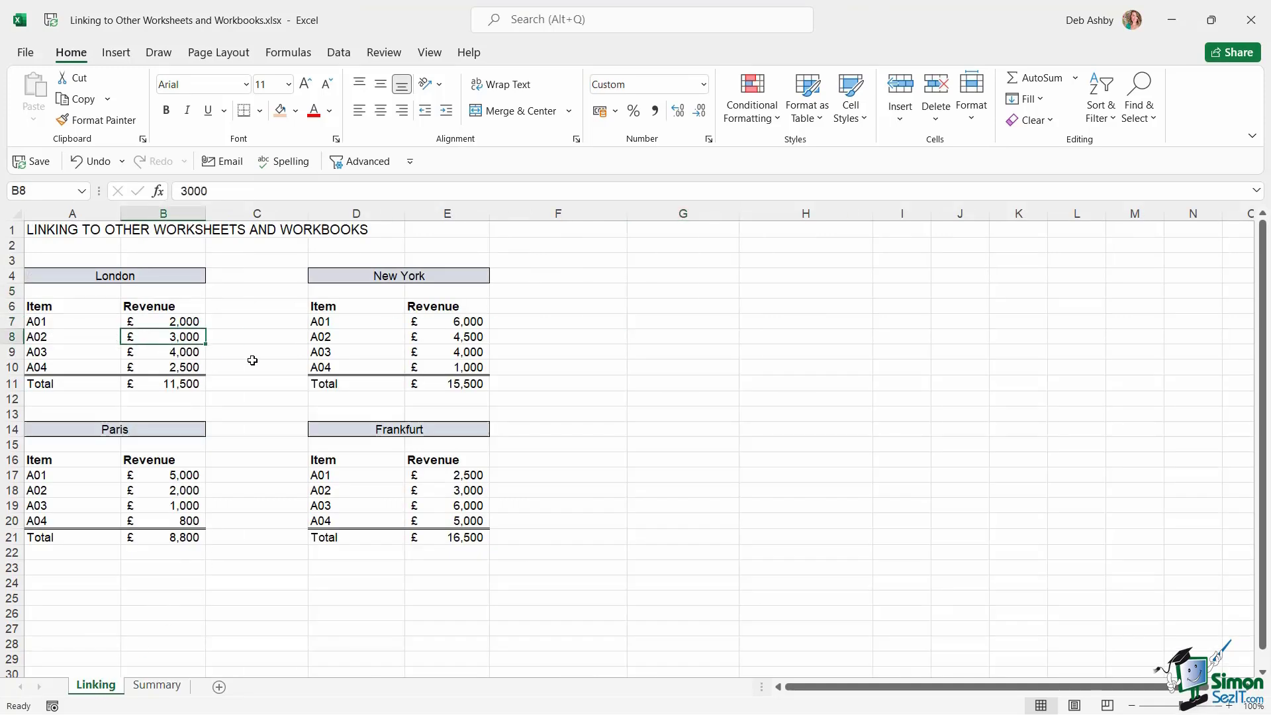
type("8000")
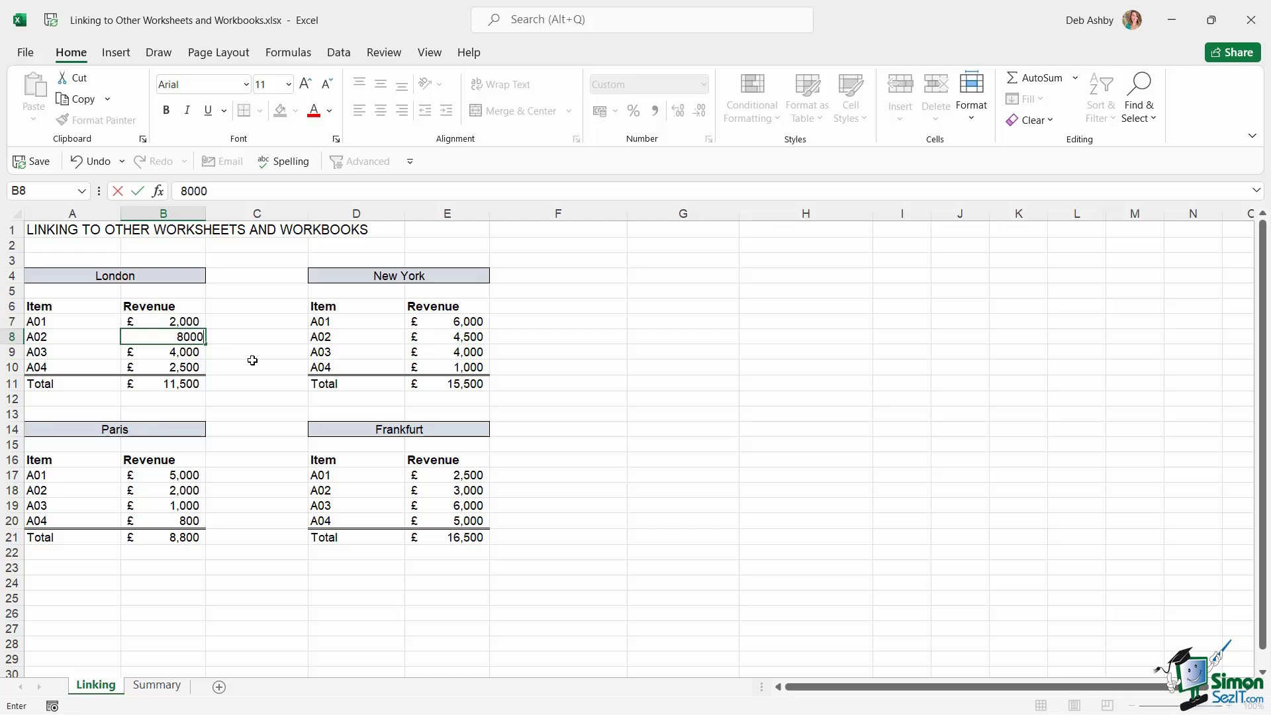
key("Return")
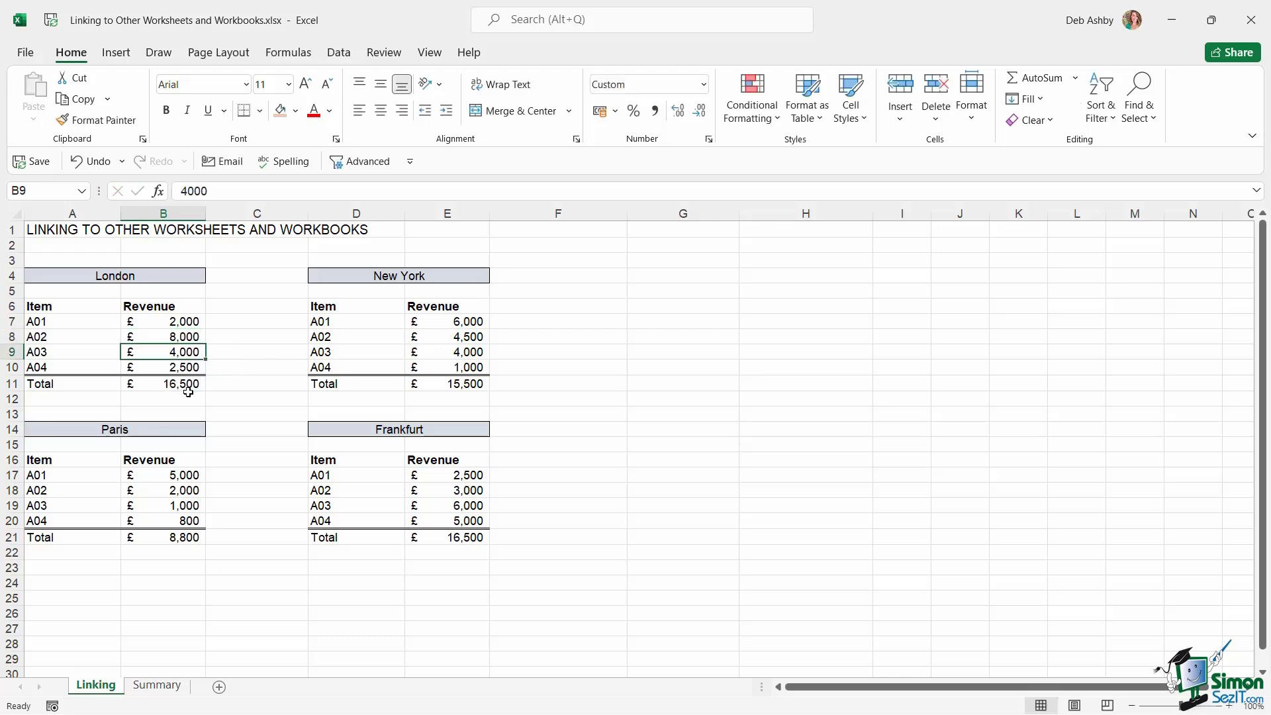
left_click(157, 686)
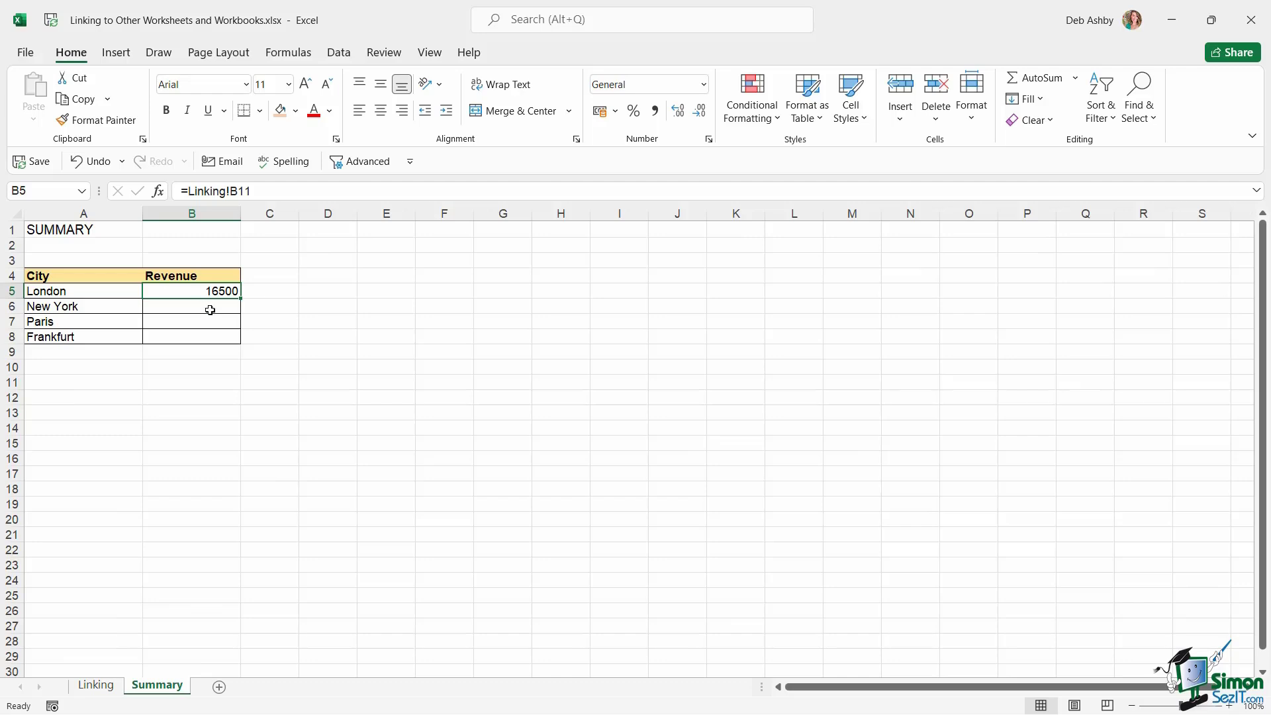
Link Summary B6 and B7 to Linking totals E11 and B21, and start B8's link to E21
left_click(209, 308)
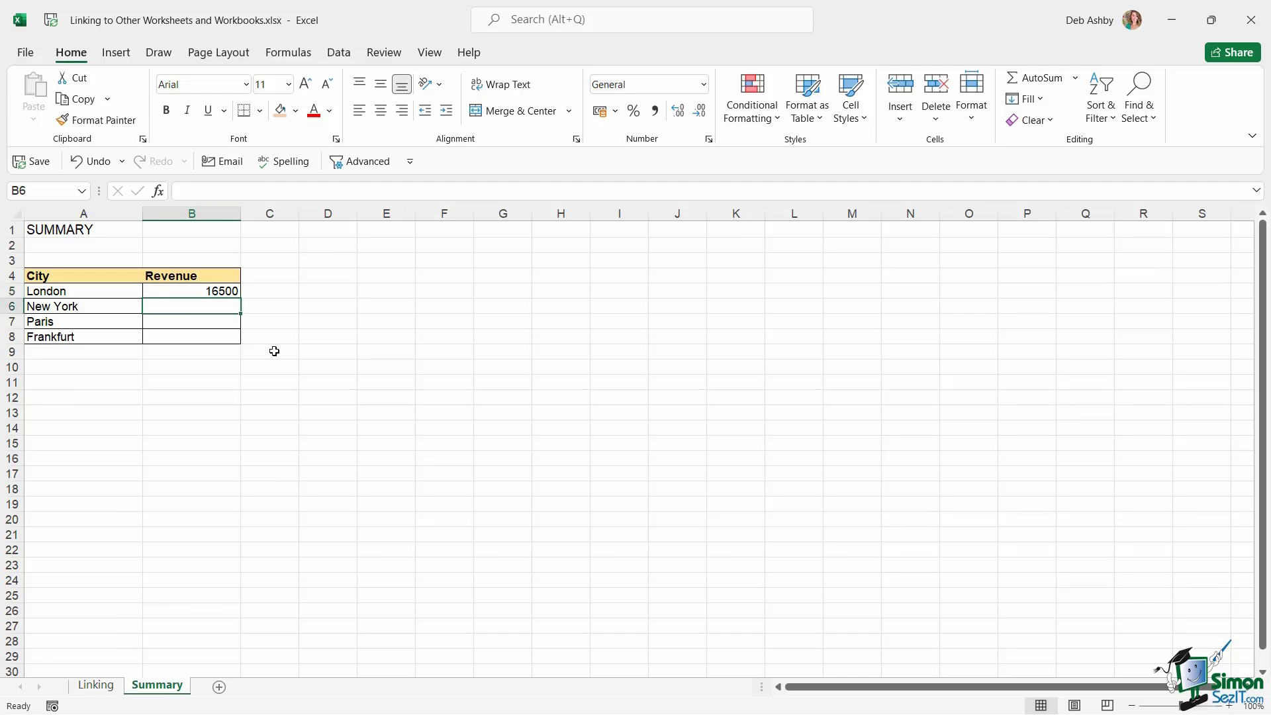
type("=")
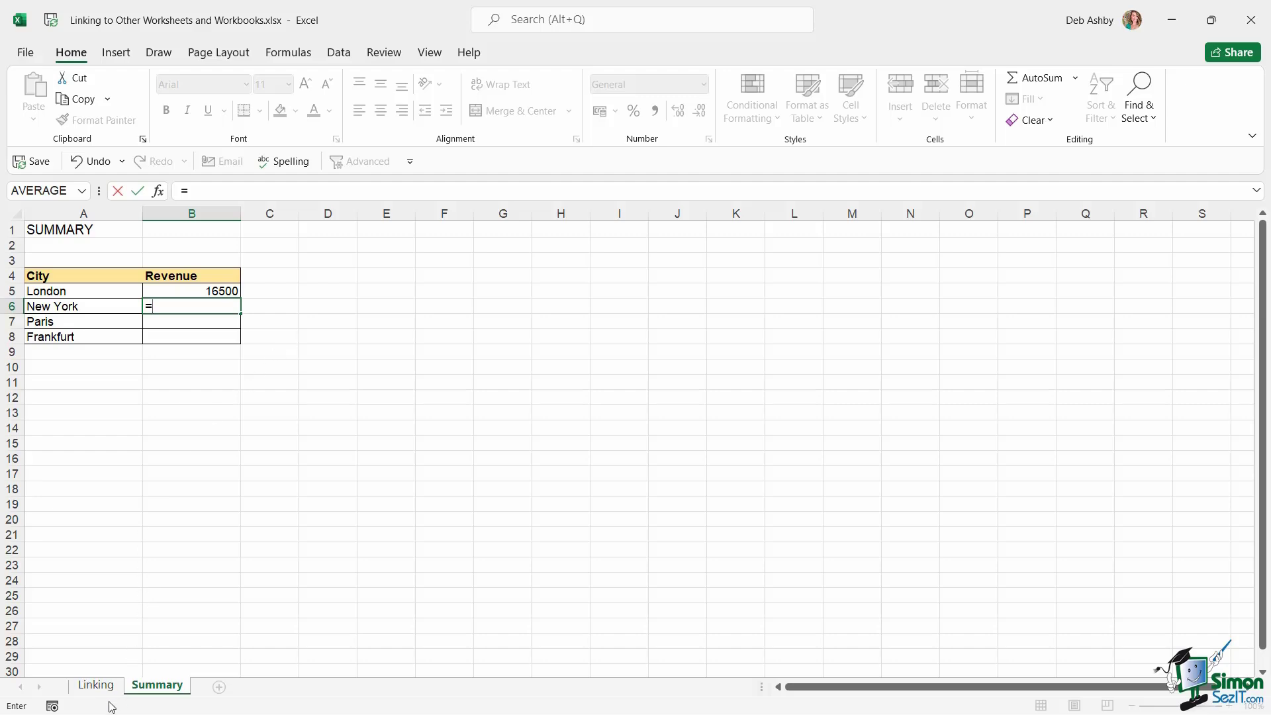
left_click(98, 686)
left_click(462, 385)
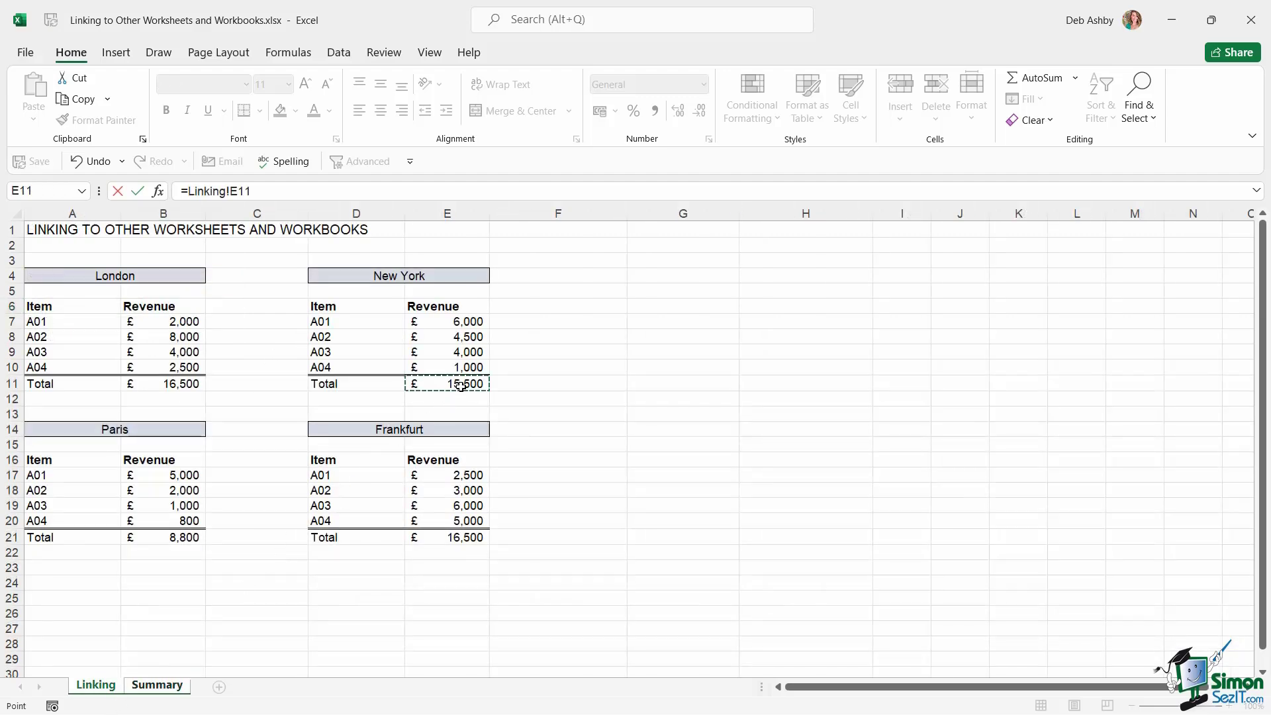
key("Return")
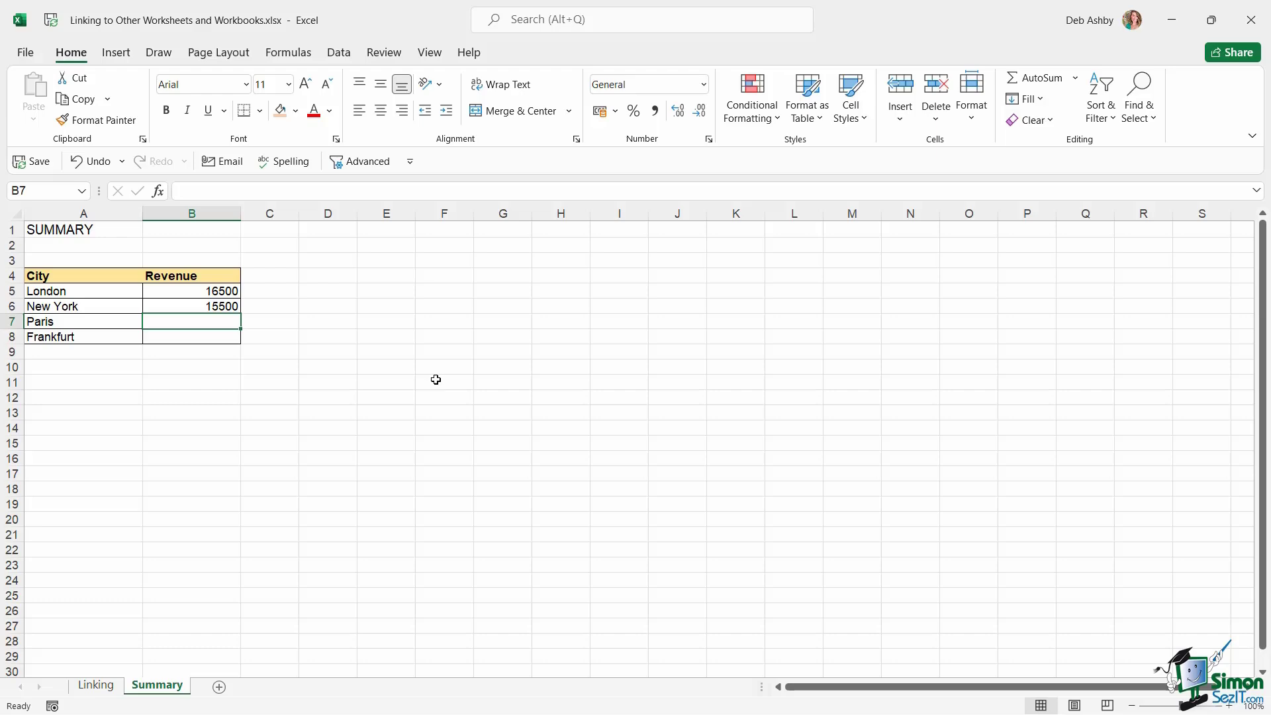
type("=")
left_click(96, 686)
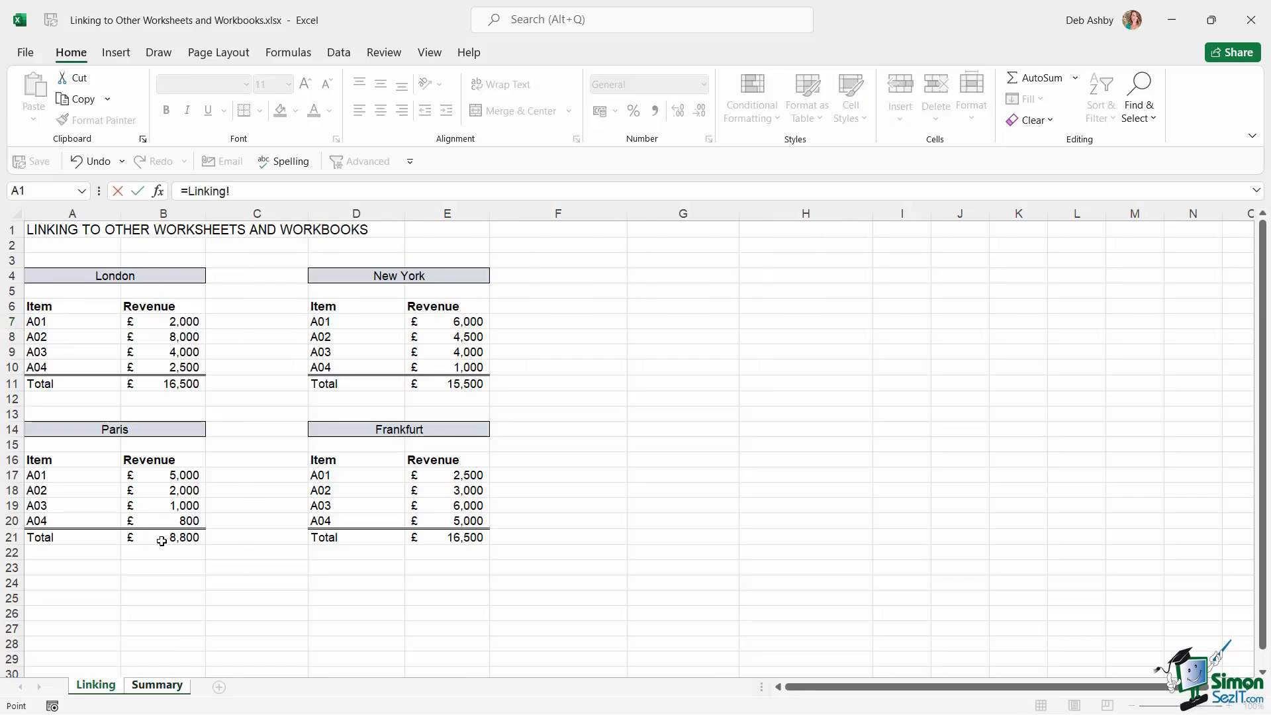
left_click(161, 541)
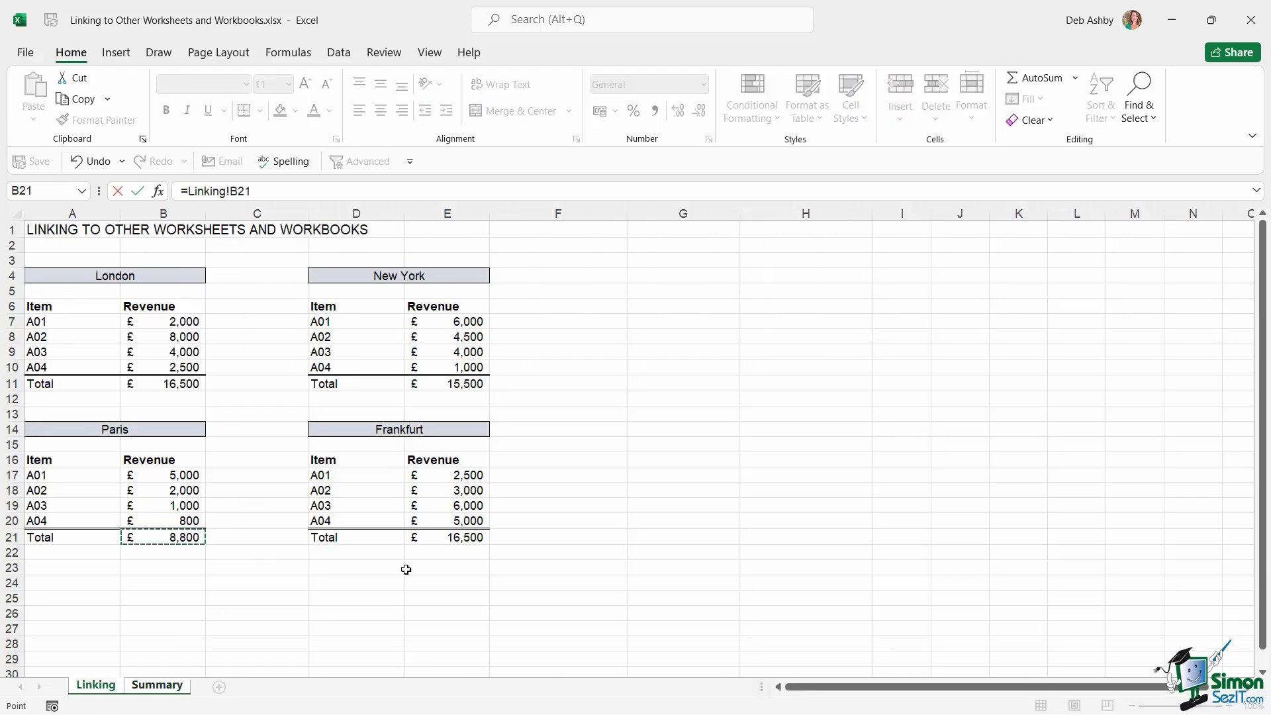
key("Return")
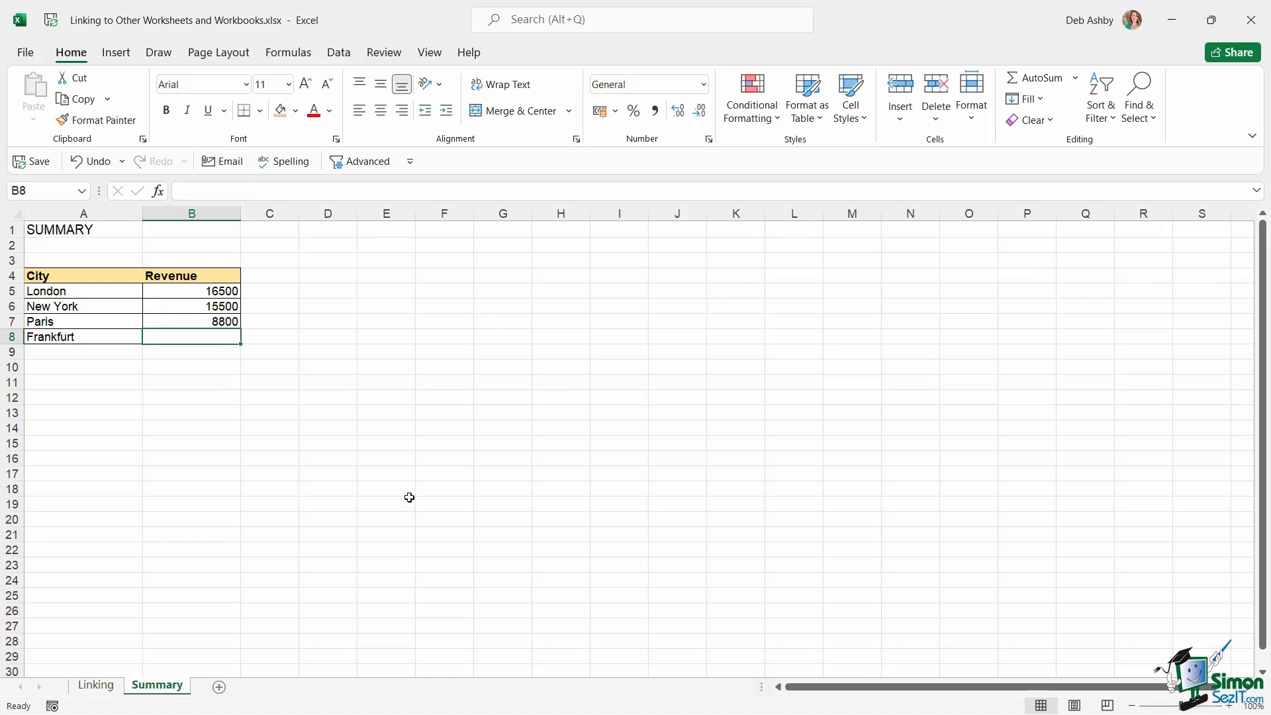
type("=")
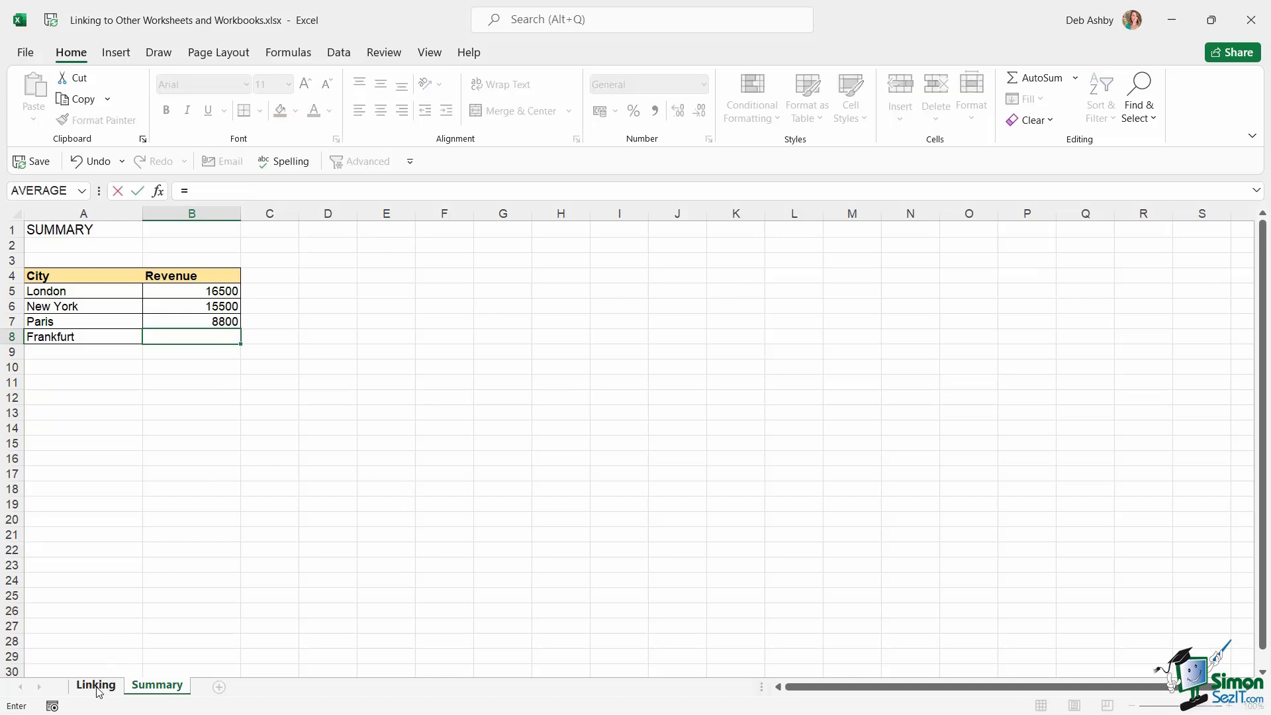
left_click(97, 684)
left_click(468, 542)
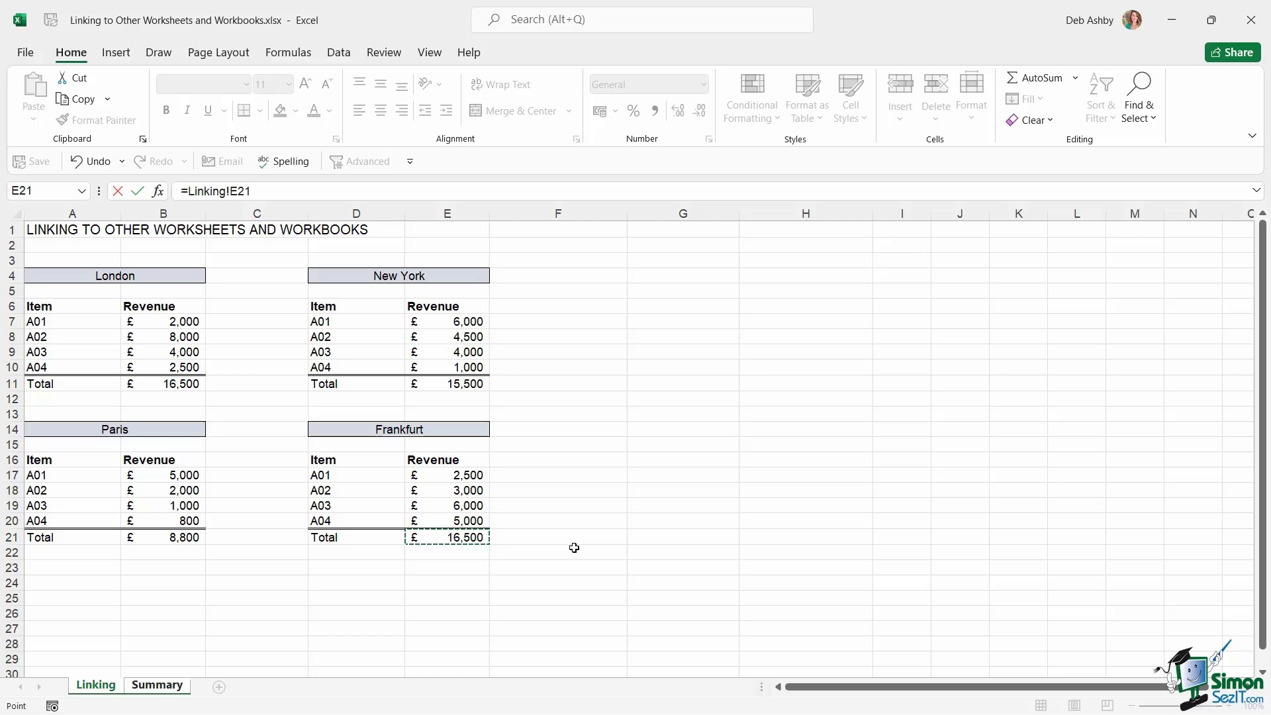
Finish Frankfurt's =Linking!E21 link and format B5:B8 as £ Accounting with no decimals
key("Return")
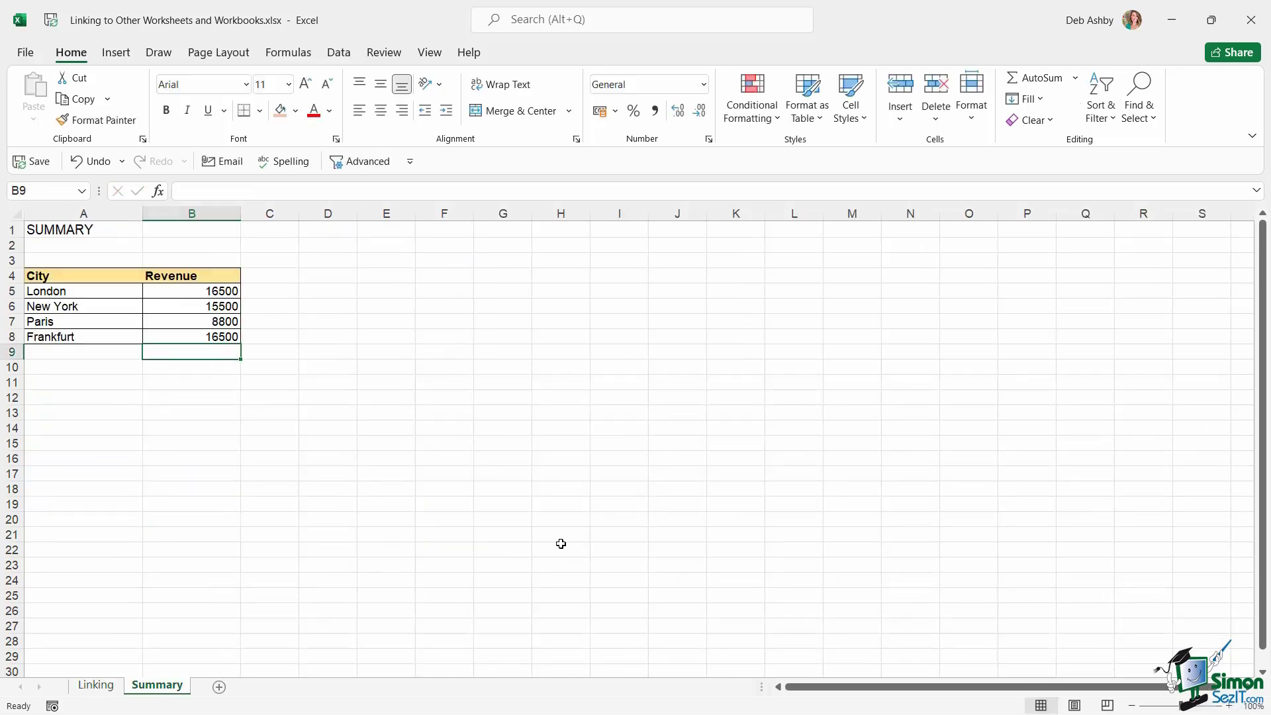
left_click_drag(200, 290, 202, 333)
left_click(615, 111)
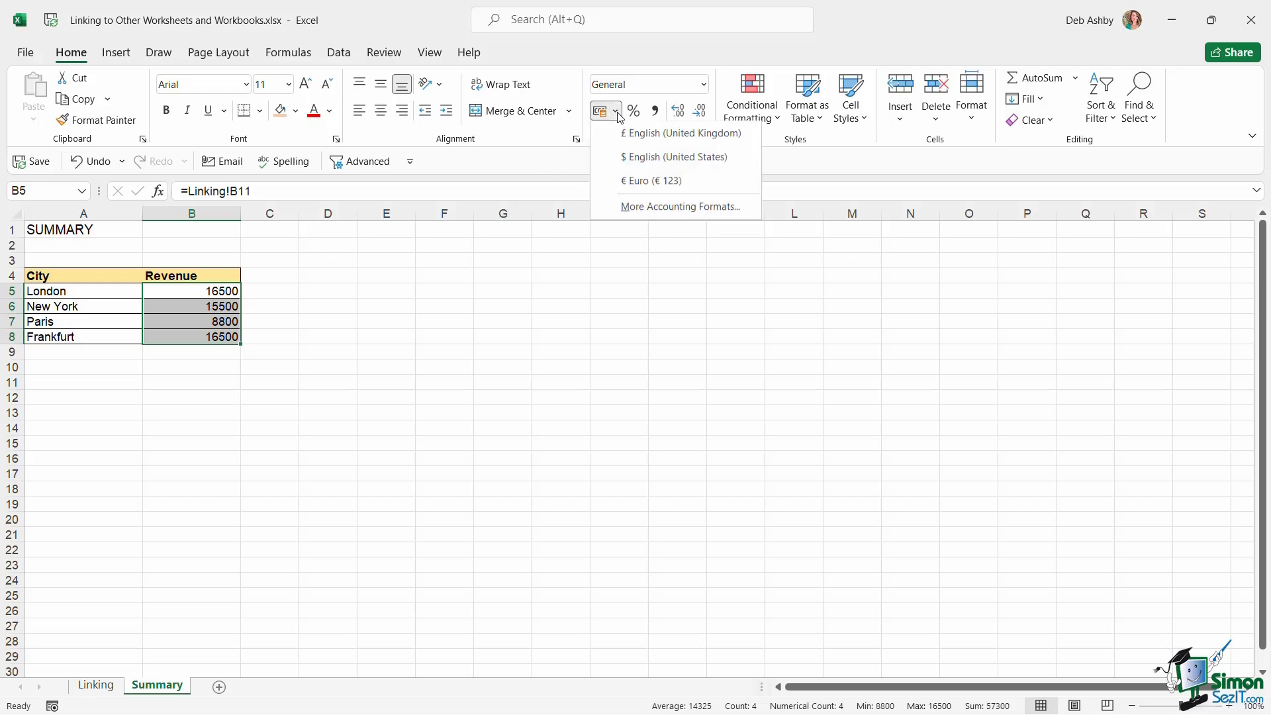
left_click(616, 129)
left_click(698, 114)
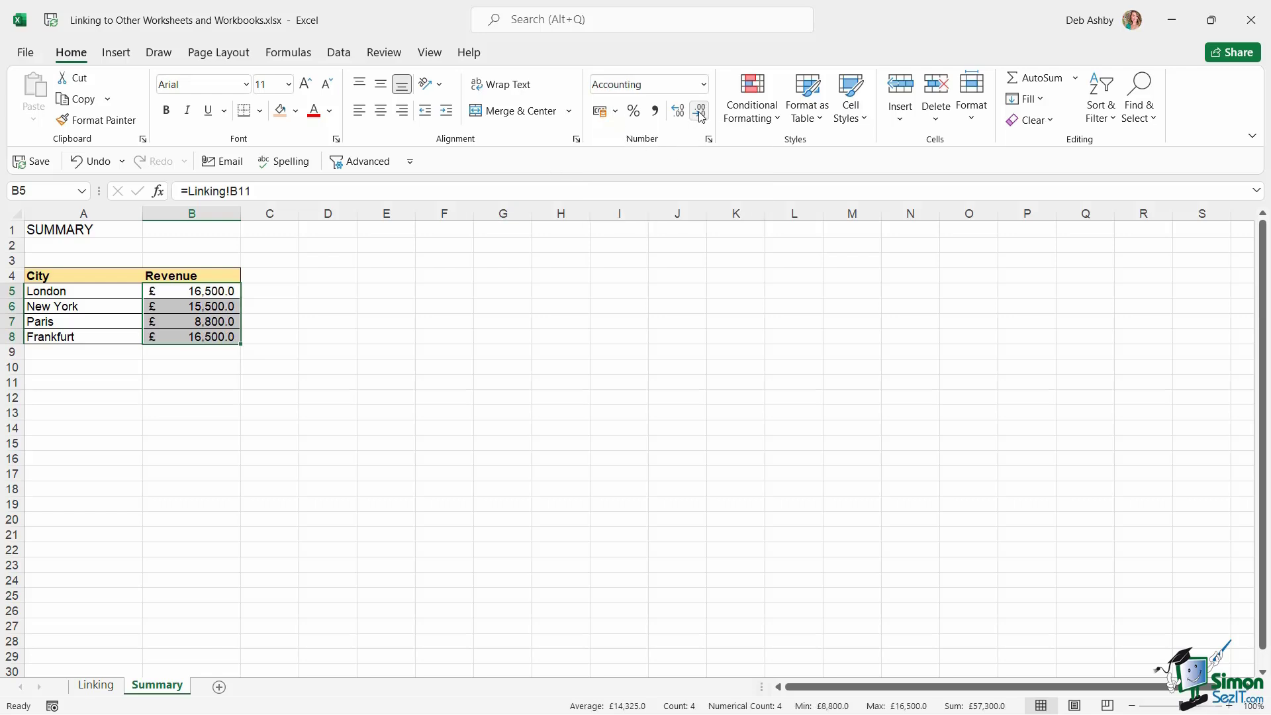
left_click(698, 114)
left_click(400, 292)
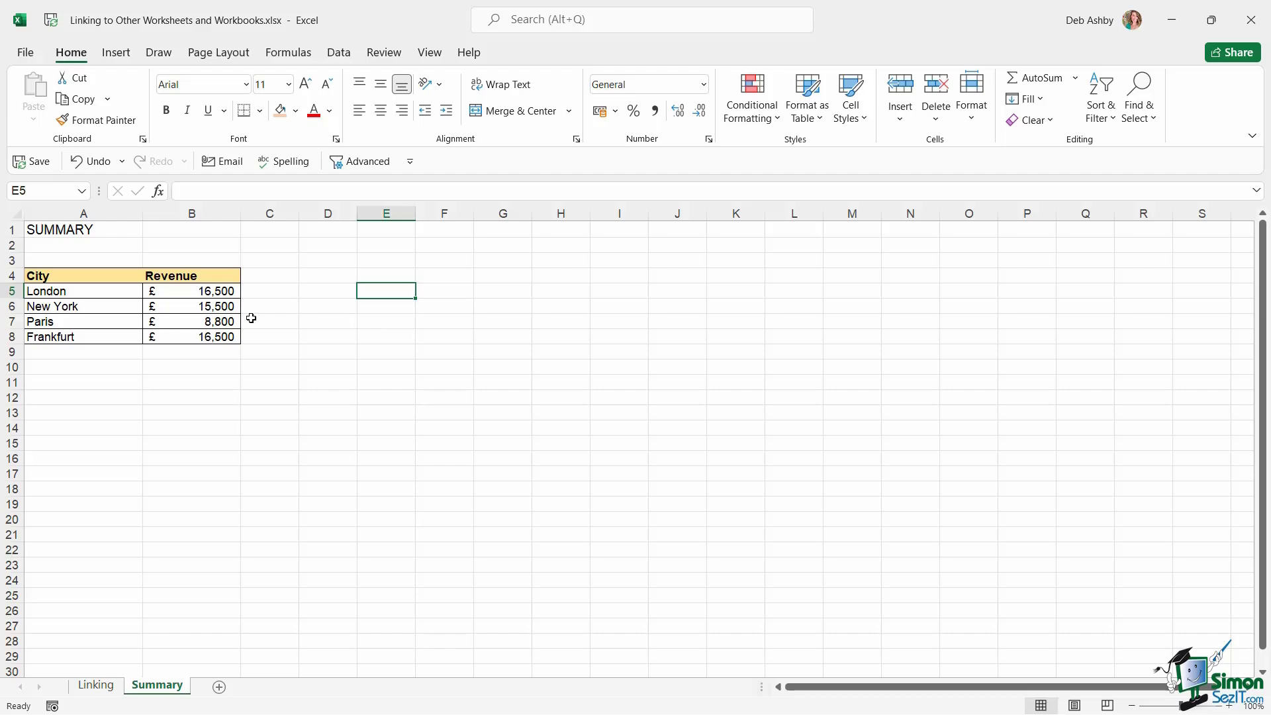
left_click(99, 685)
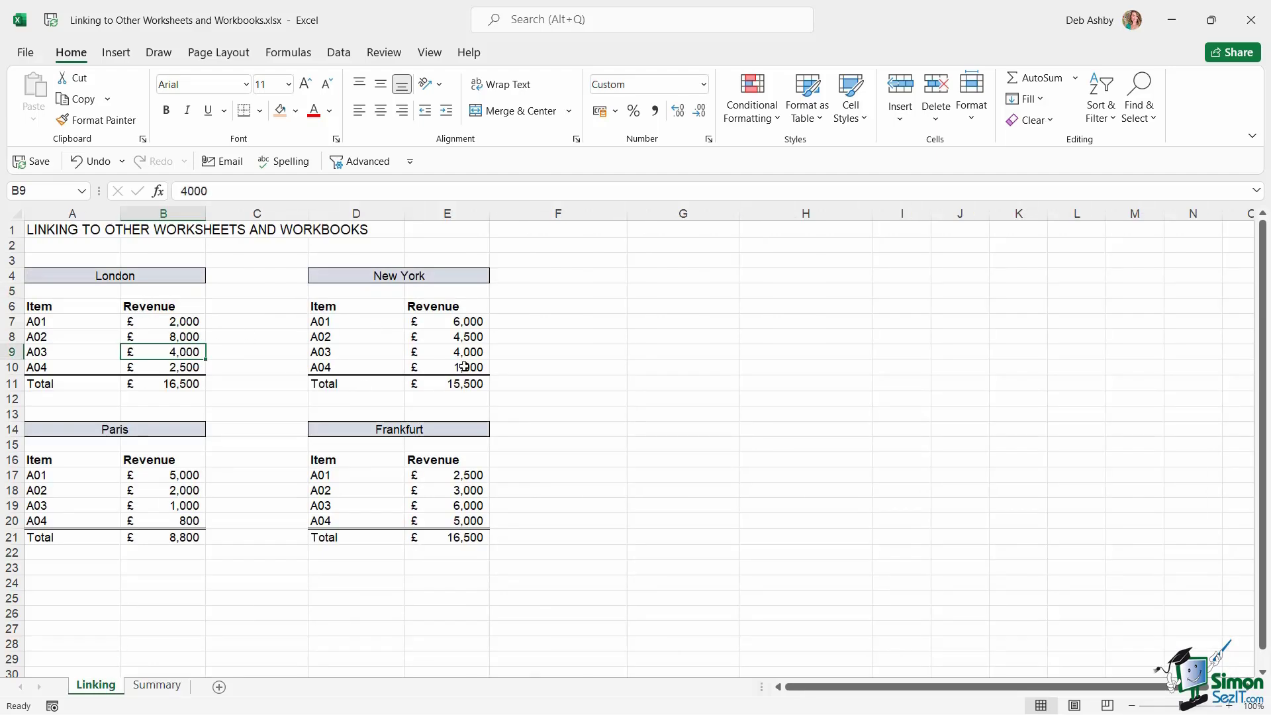
left_click(157, 685)
Bring up the second workbook and snap it beside the first workbook on screen
mouse_move(688, 697)
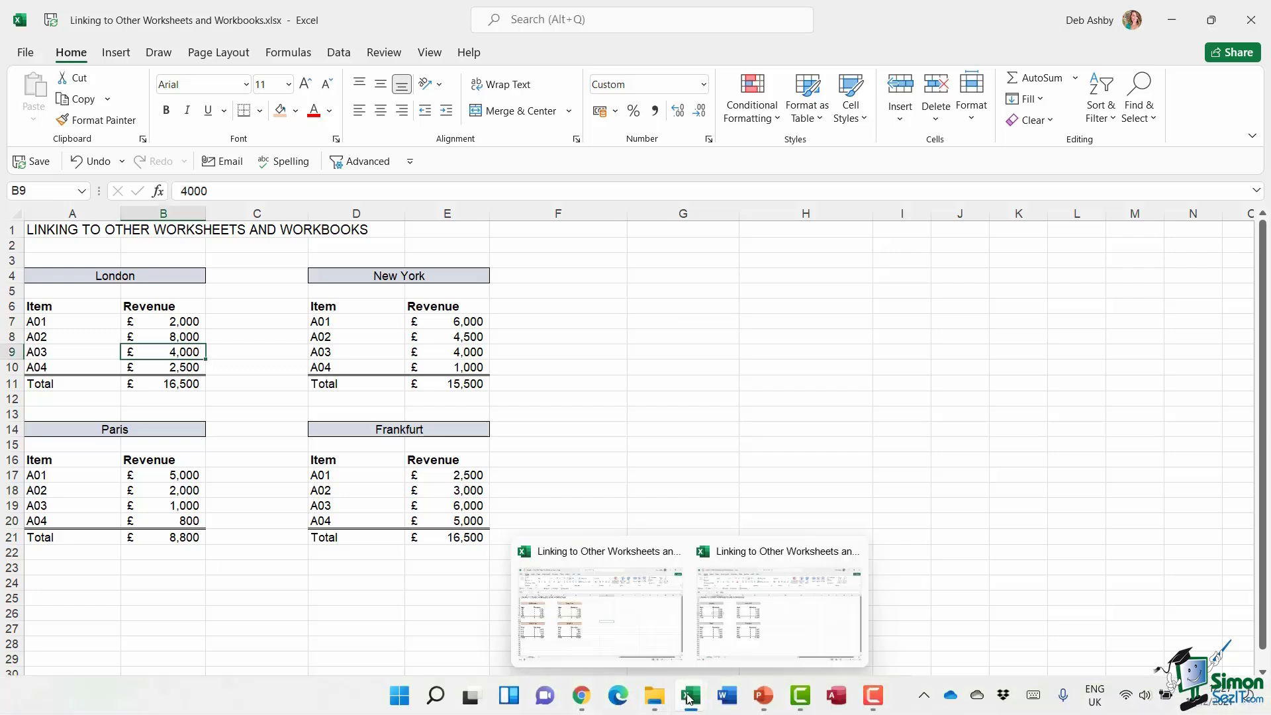
left_click(615, 639)
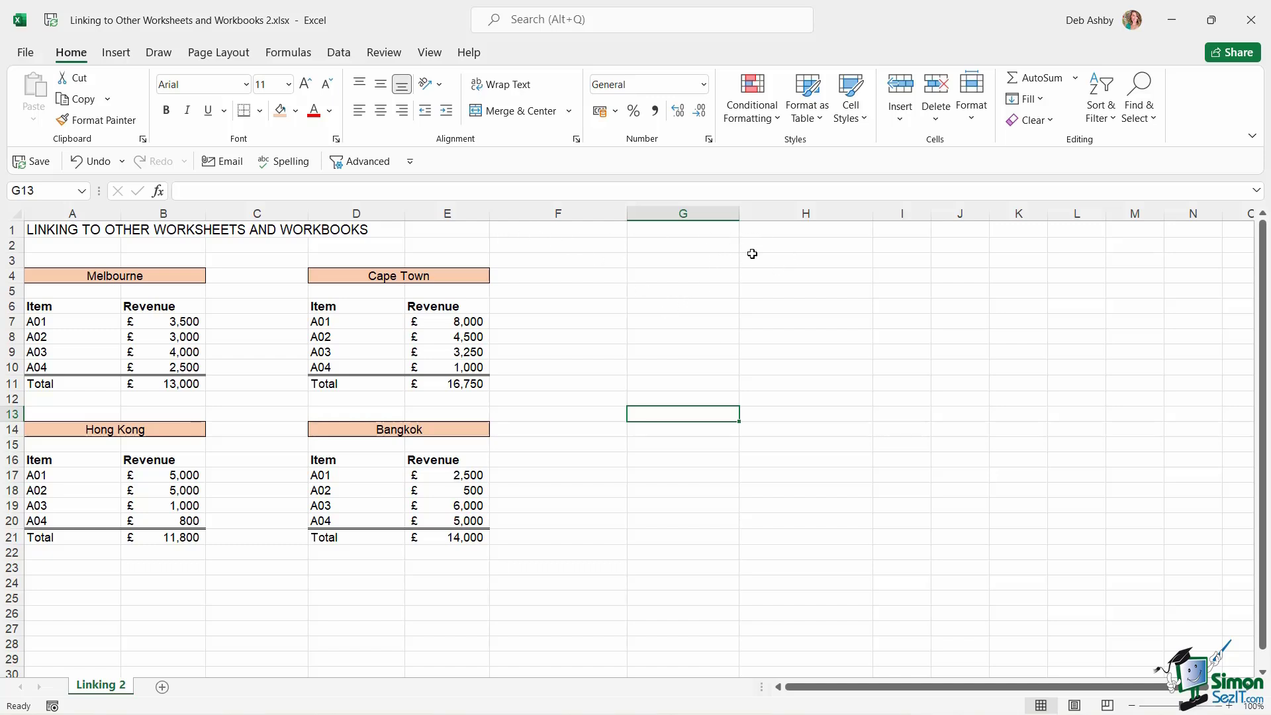
left_click_drag(845, 20, 1270, 202)
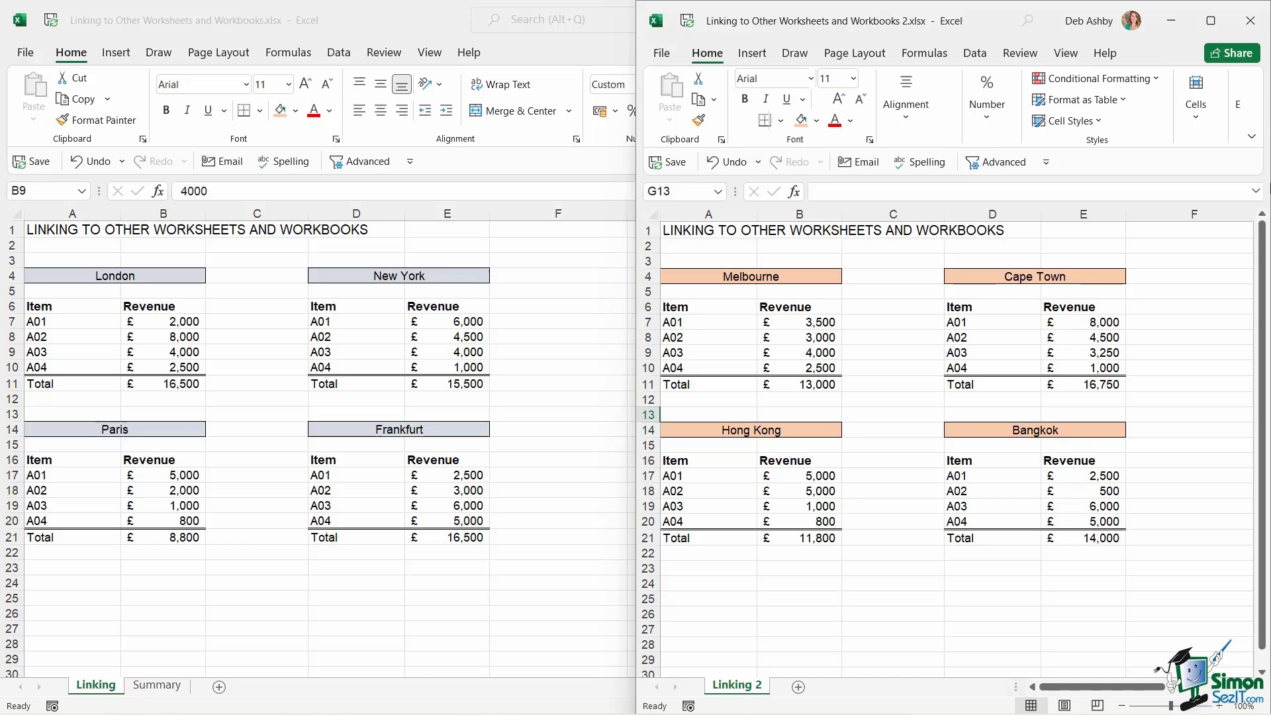
left_click(159, 159)
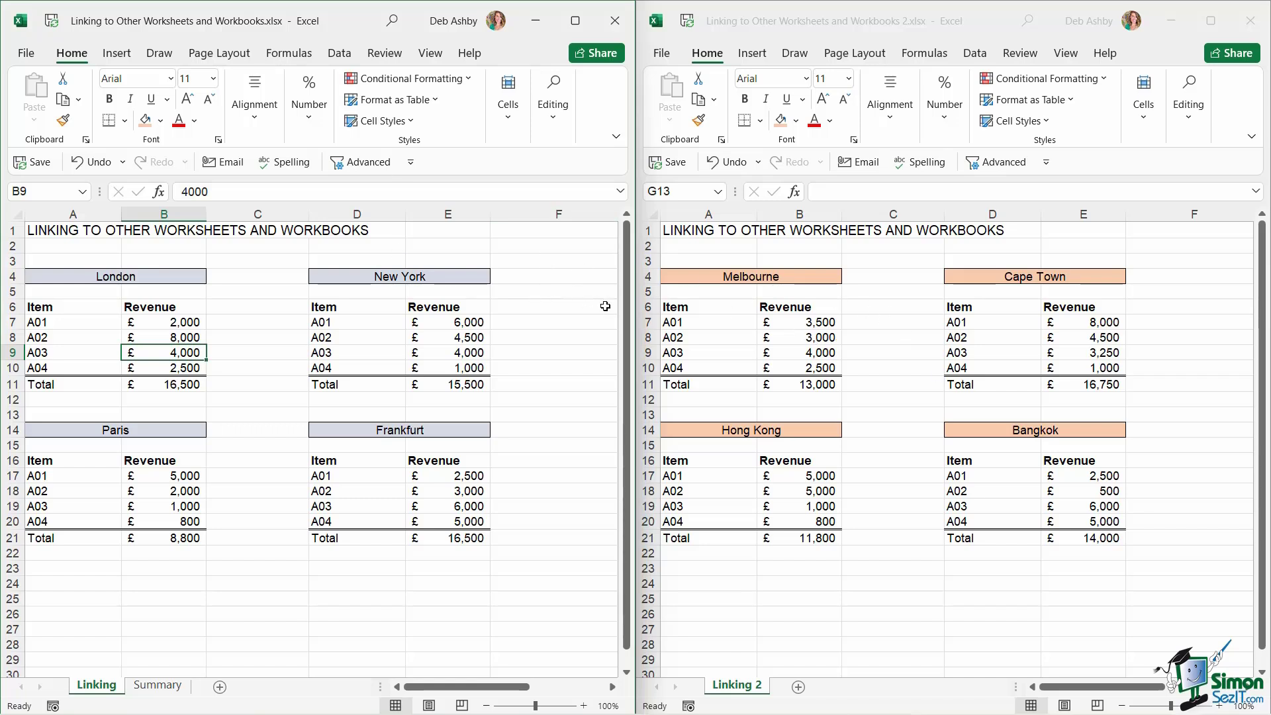
Copy the Summary table with its headings and paste a second copy at A11
left_click(157, 685)
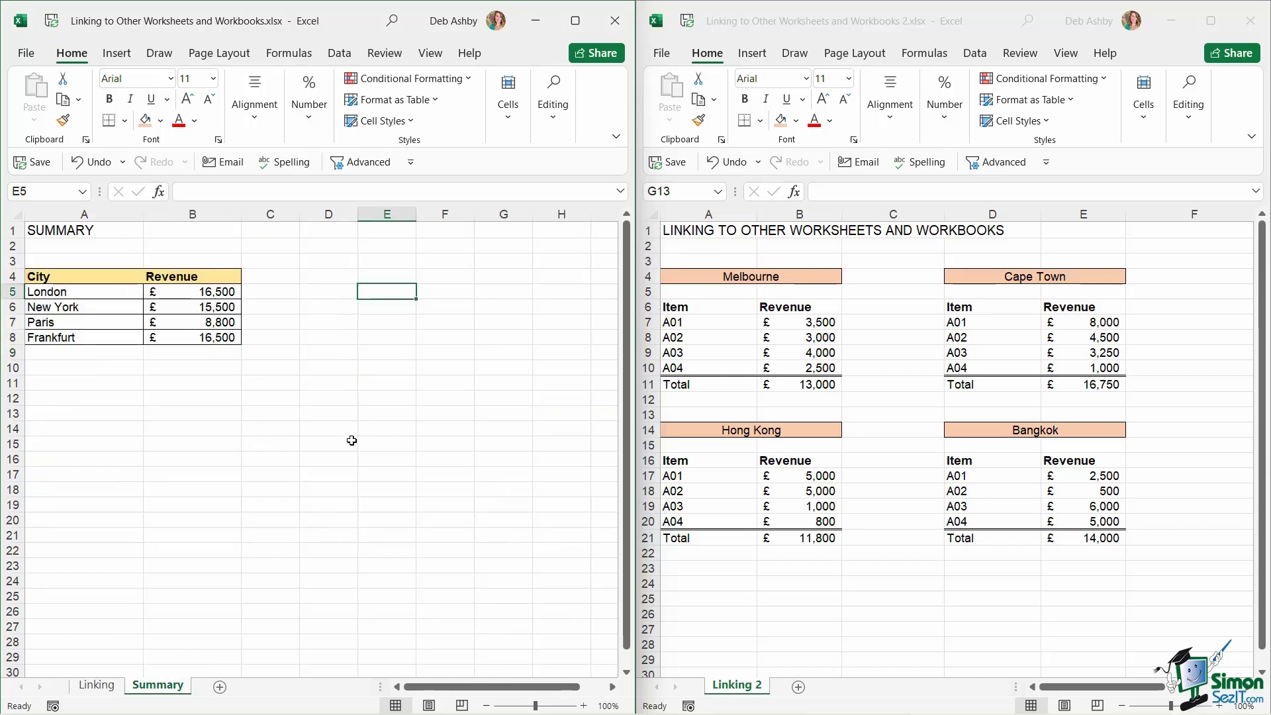
left_click_drag(66, 278, 211, 337)
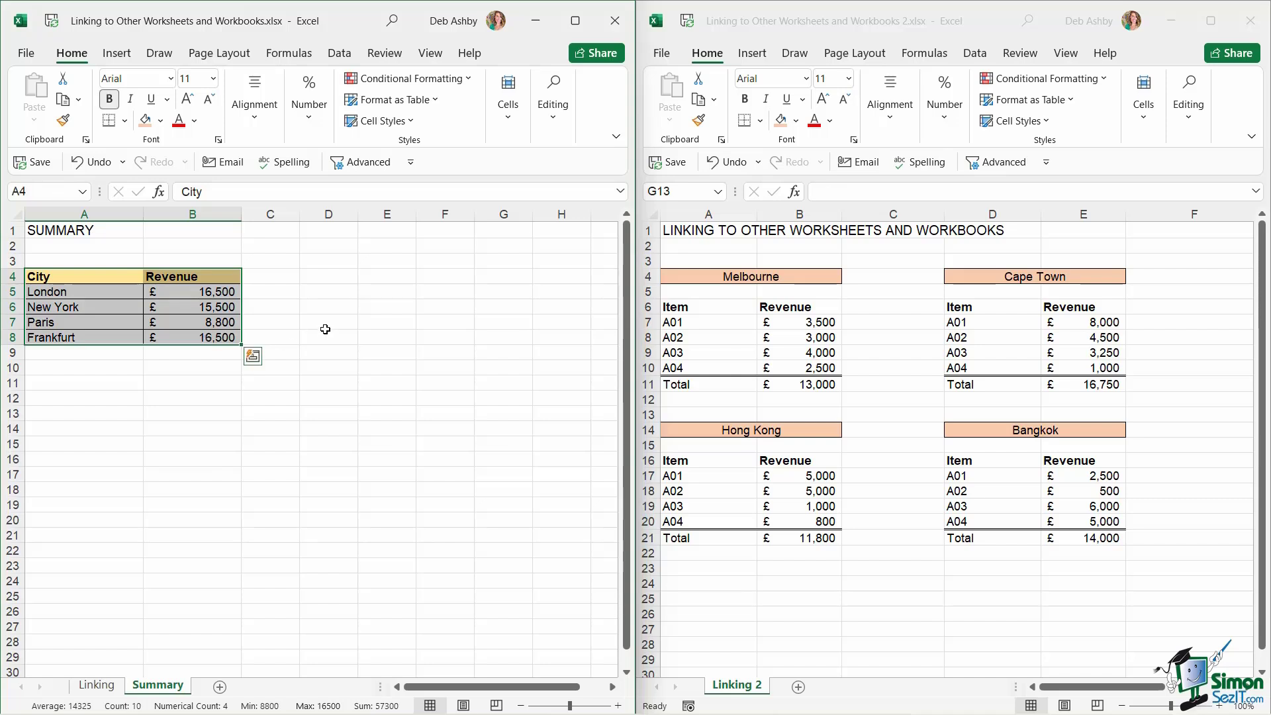
key("ctrl+c")
left_click(91, 383)
key("ctrl+v")
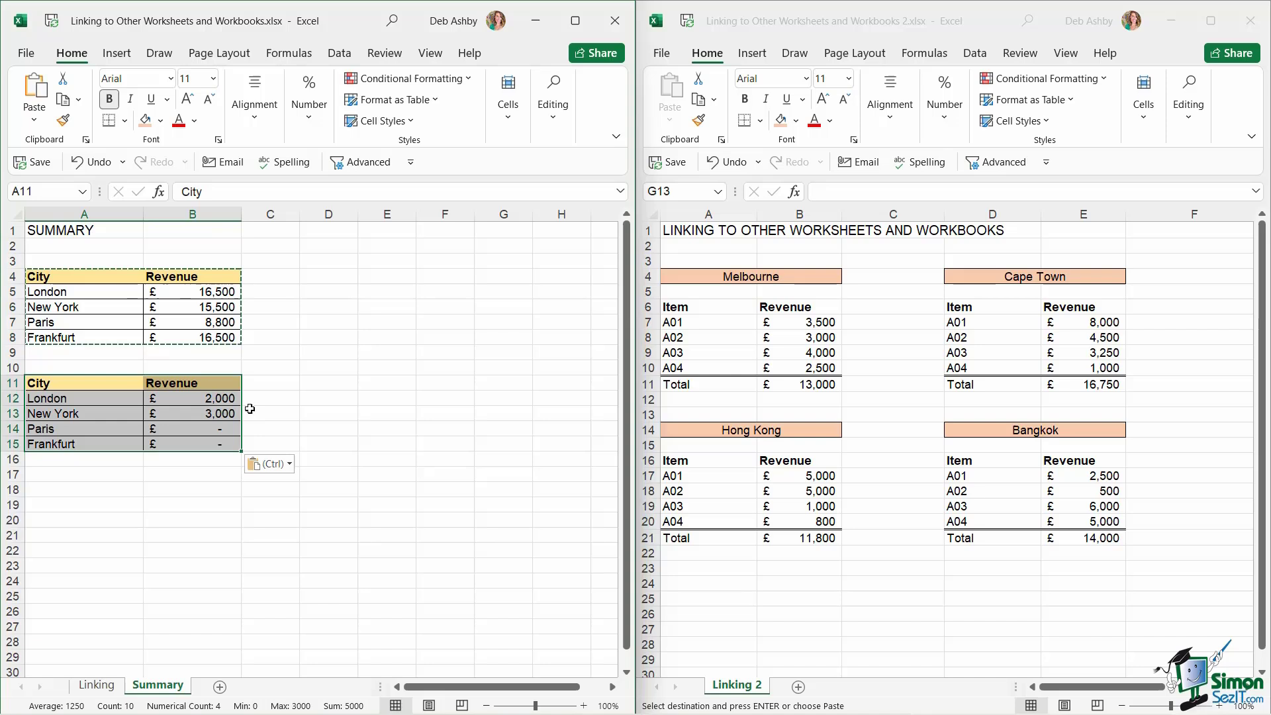
left_click(348, 382)
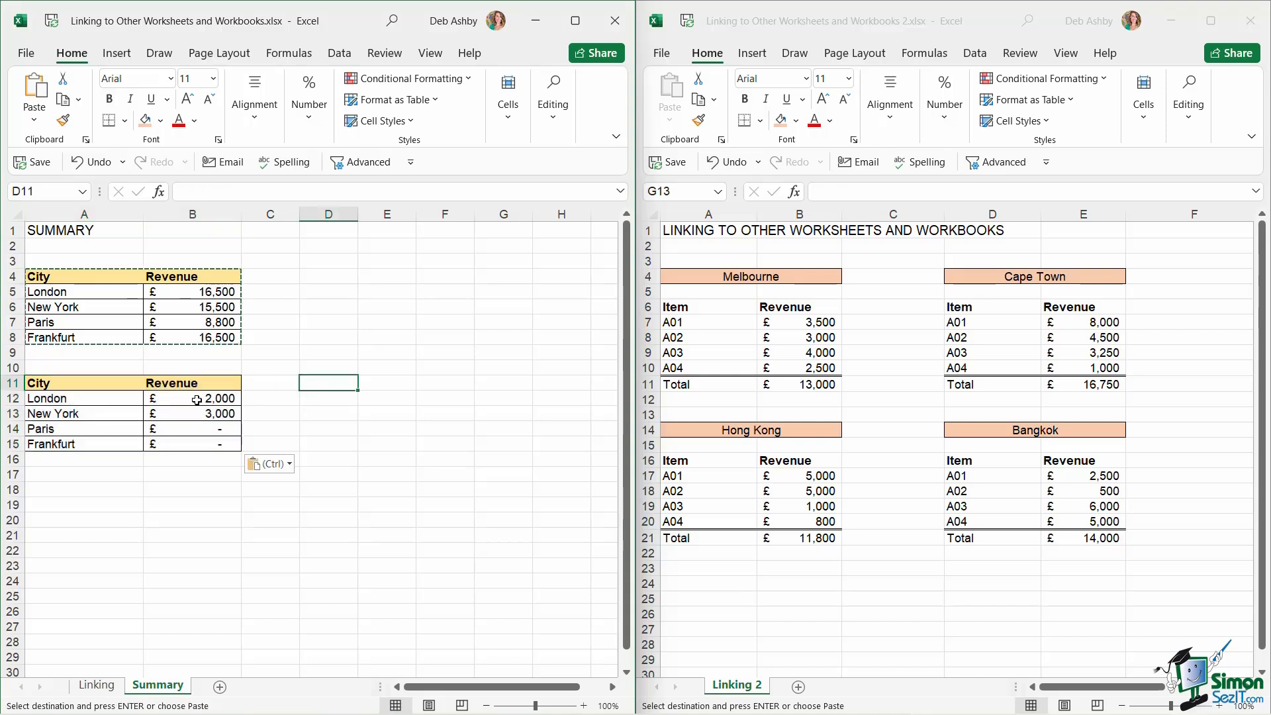
Clear the copied table's old revenue figures and city names
left_click_drag(196, 399, 199, 443)
key("Delete")
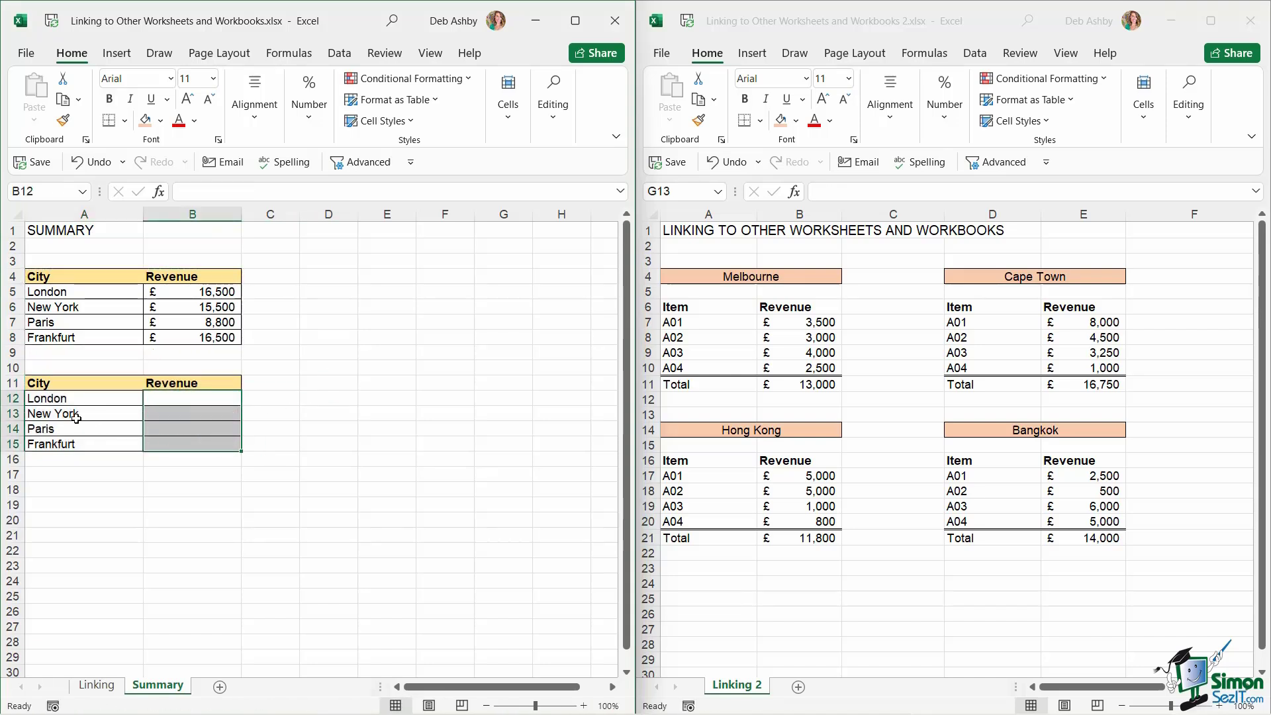
left_click_drag(73, 401, 101, 442)
key("Delete")
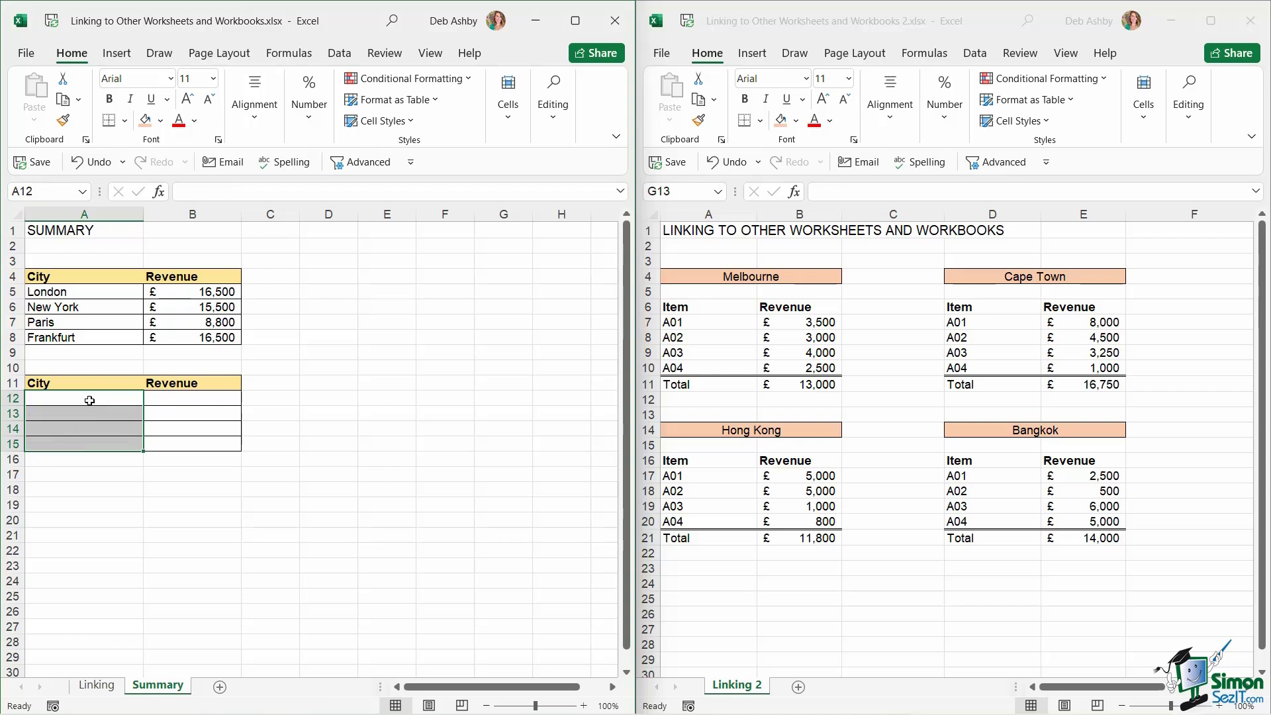
Enter Melbourne, Cape Town, Hong Kong and Bangkok as the cities in A12:A15
left_click(89, 401)
type("Melb")
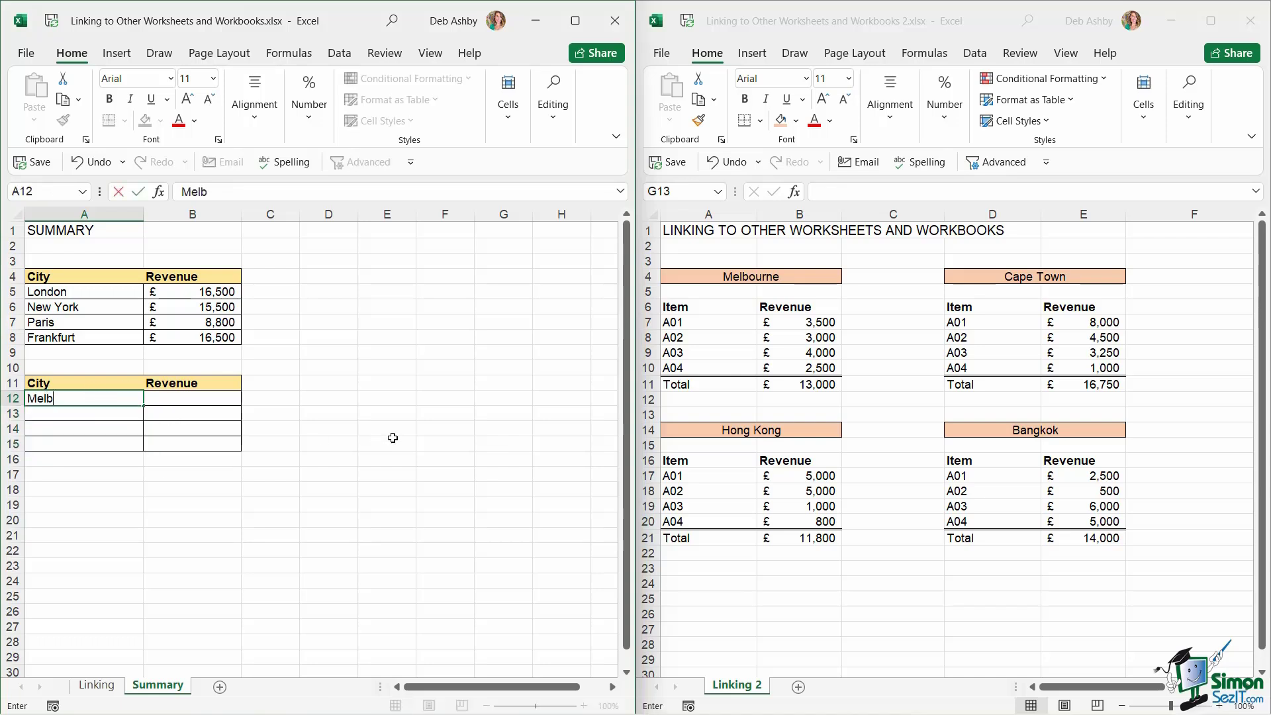
type("ourne")
key("Return")
type("Cap")
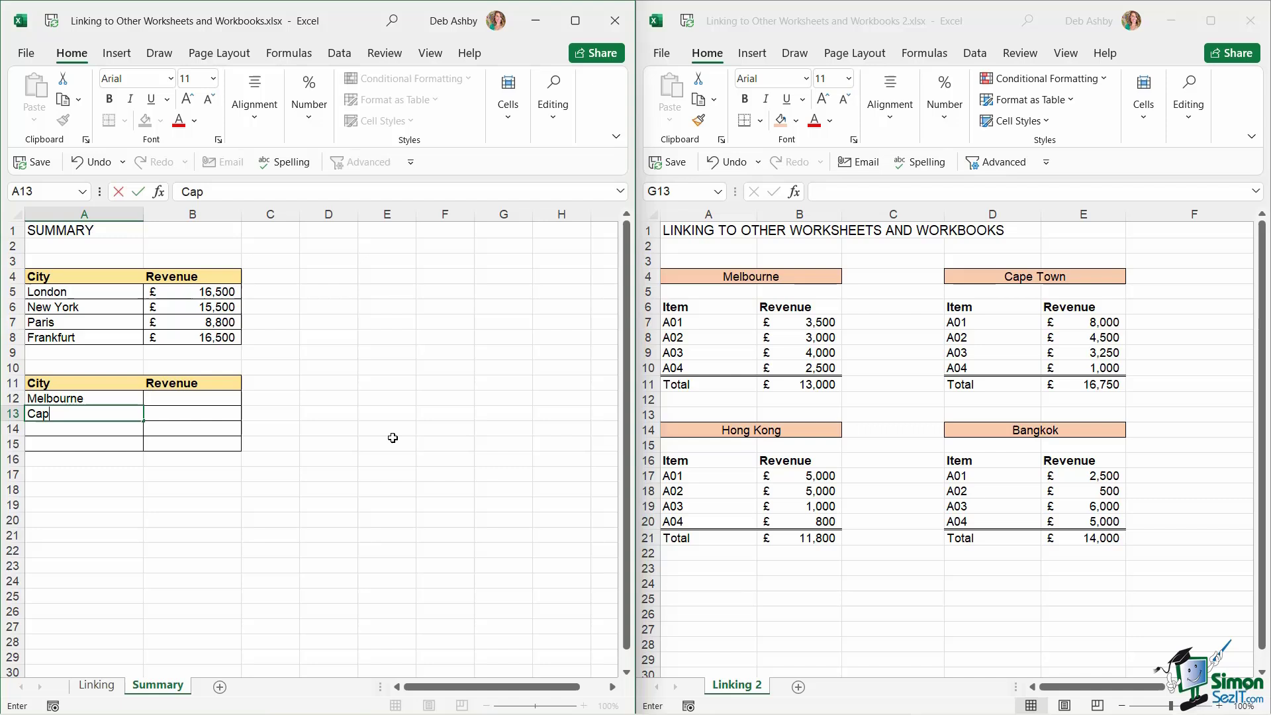
type("e Town")
key("Return")
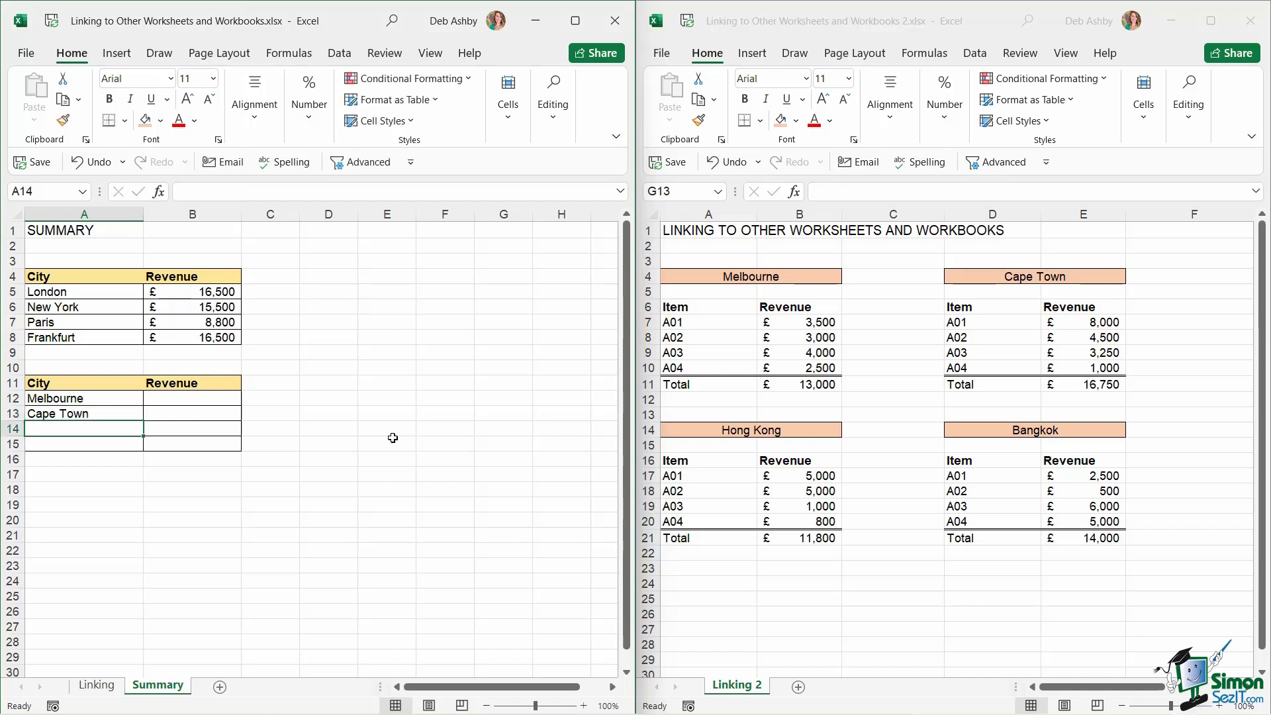
type("Hong Kong")
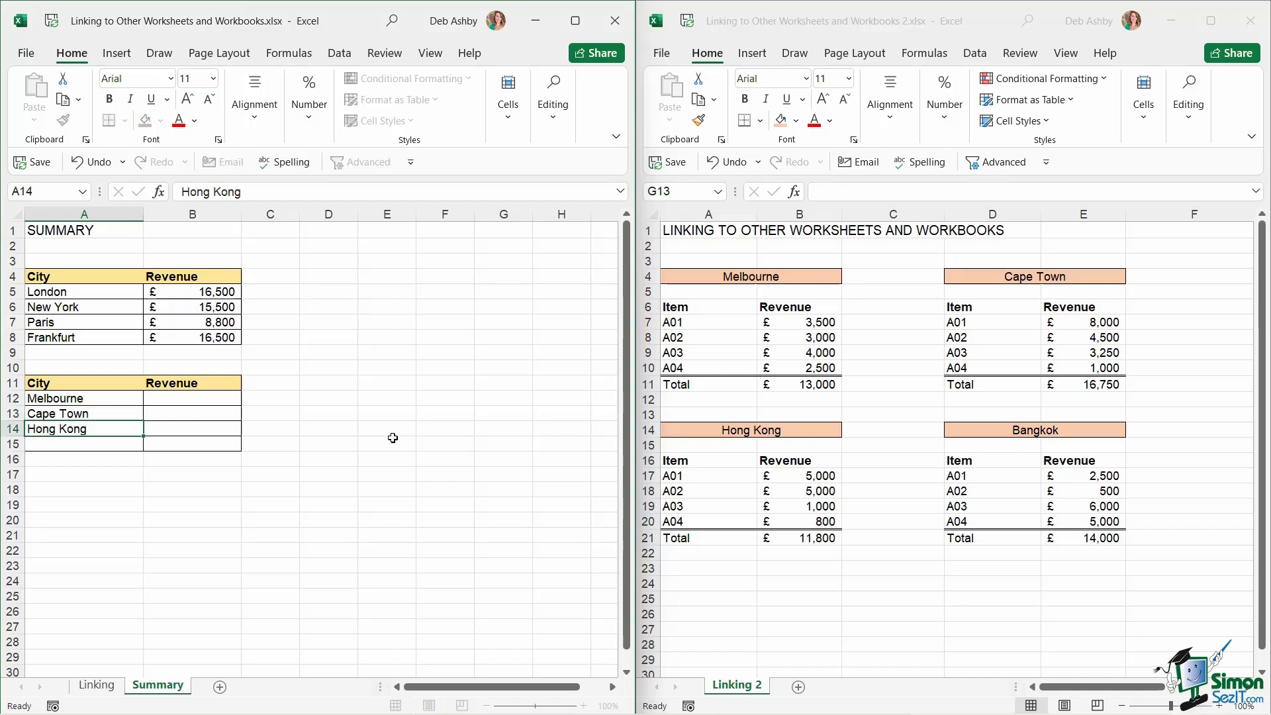
key("Return")
type("Bangkok")
key("Return")
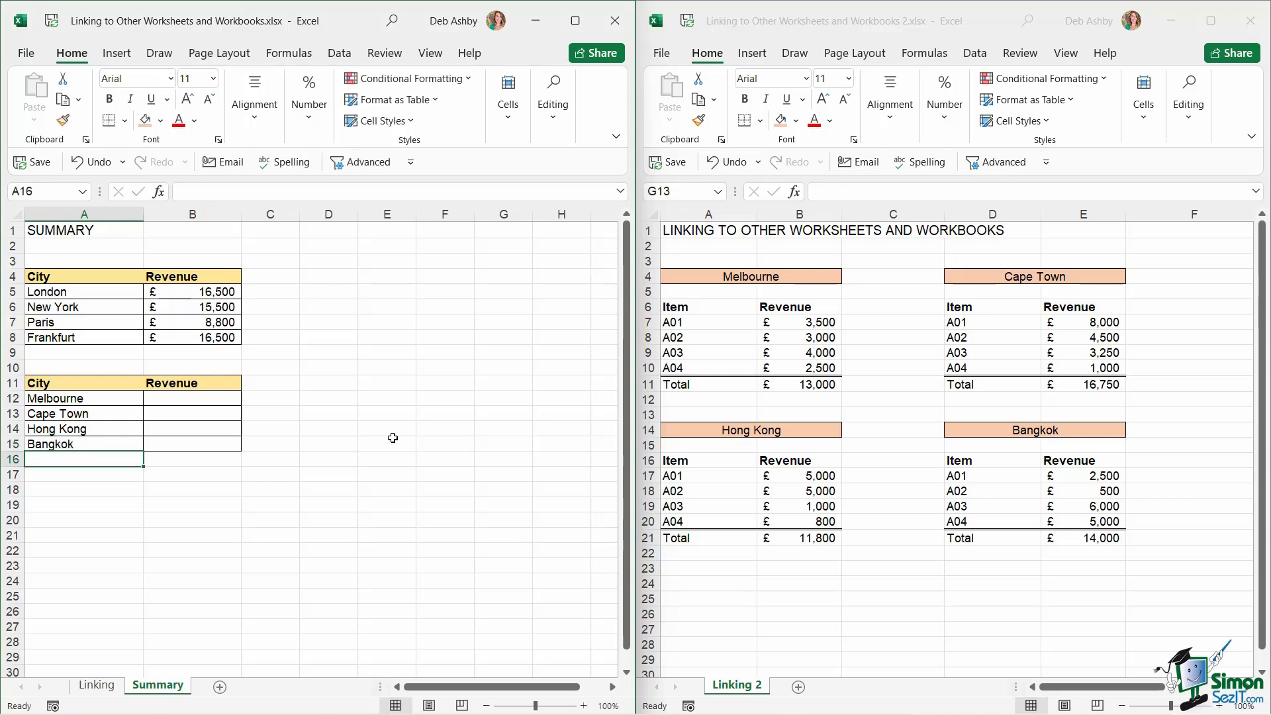
Link B12 to the Melbourne total B11 in the second workbook's Linking 2 sheet, showing £13,000
left_click(223, 399)
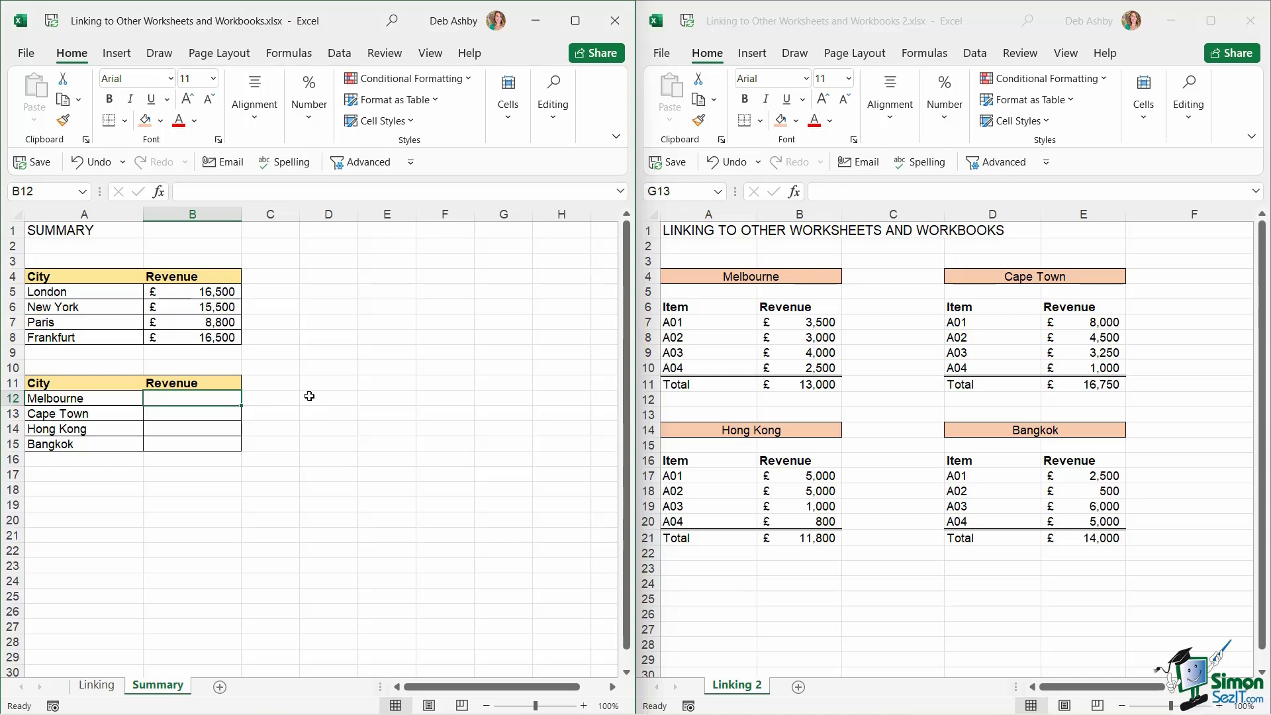
type("=")
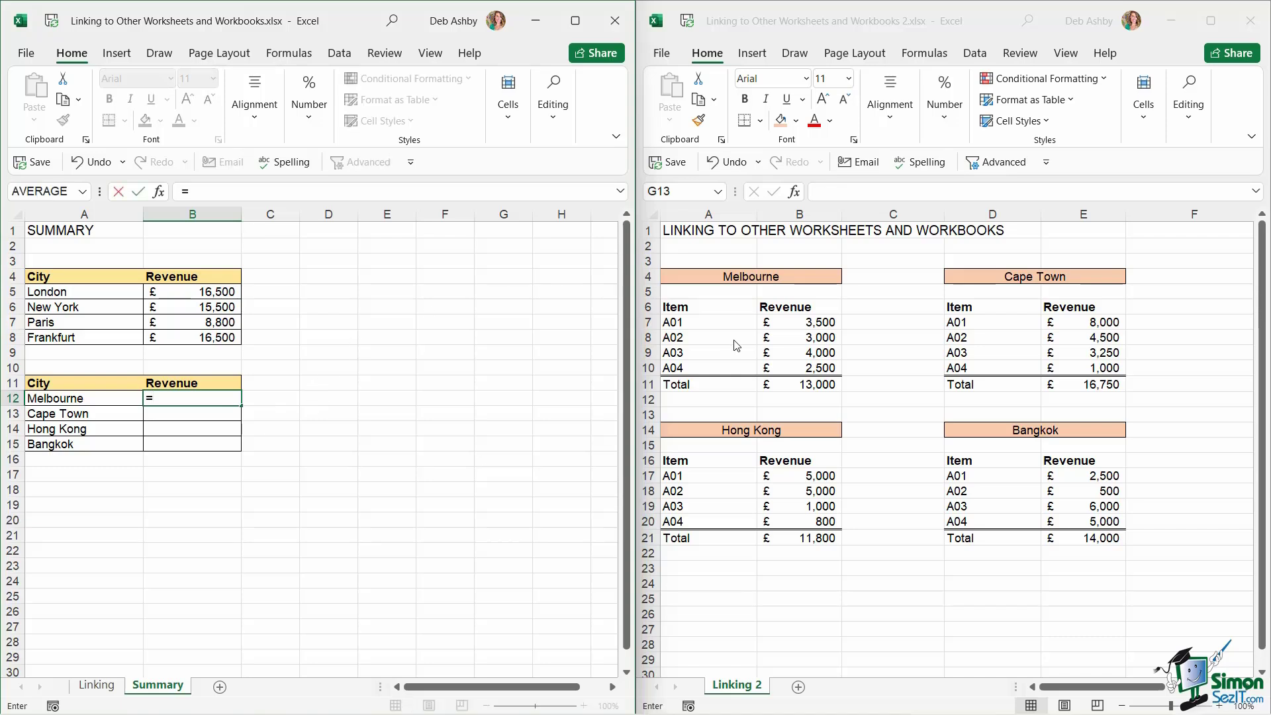
left_click(809, 388)
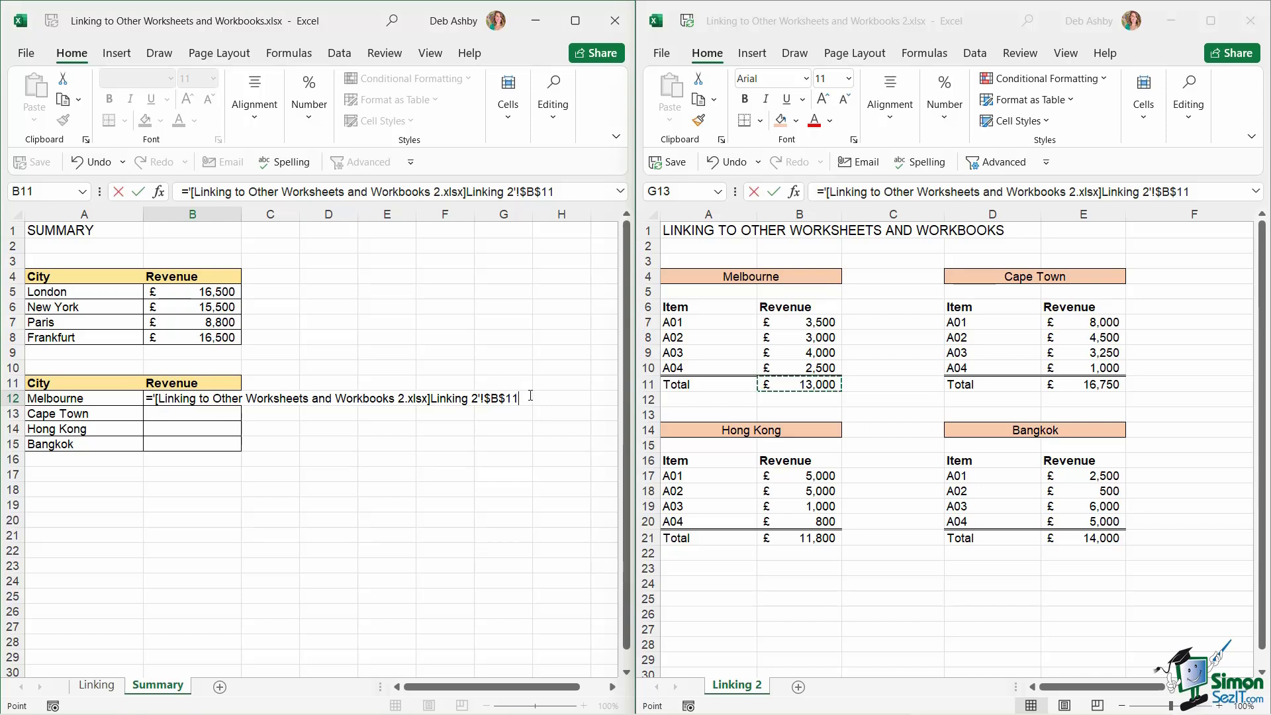
key("Return")
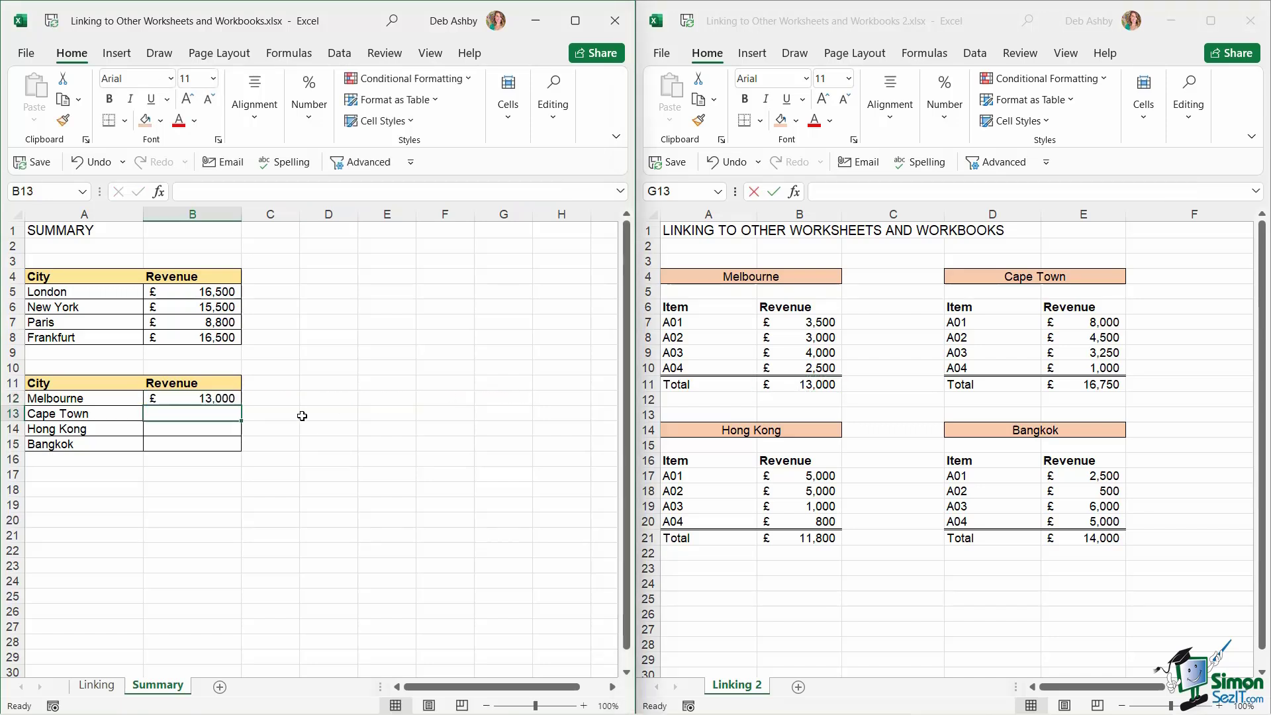
Link B13:B15 to Linking 2 cells E11, B21 and E21, giving £16,750, £11,800 and £14,000
type("=")
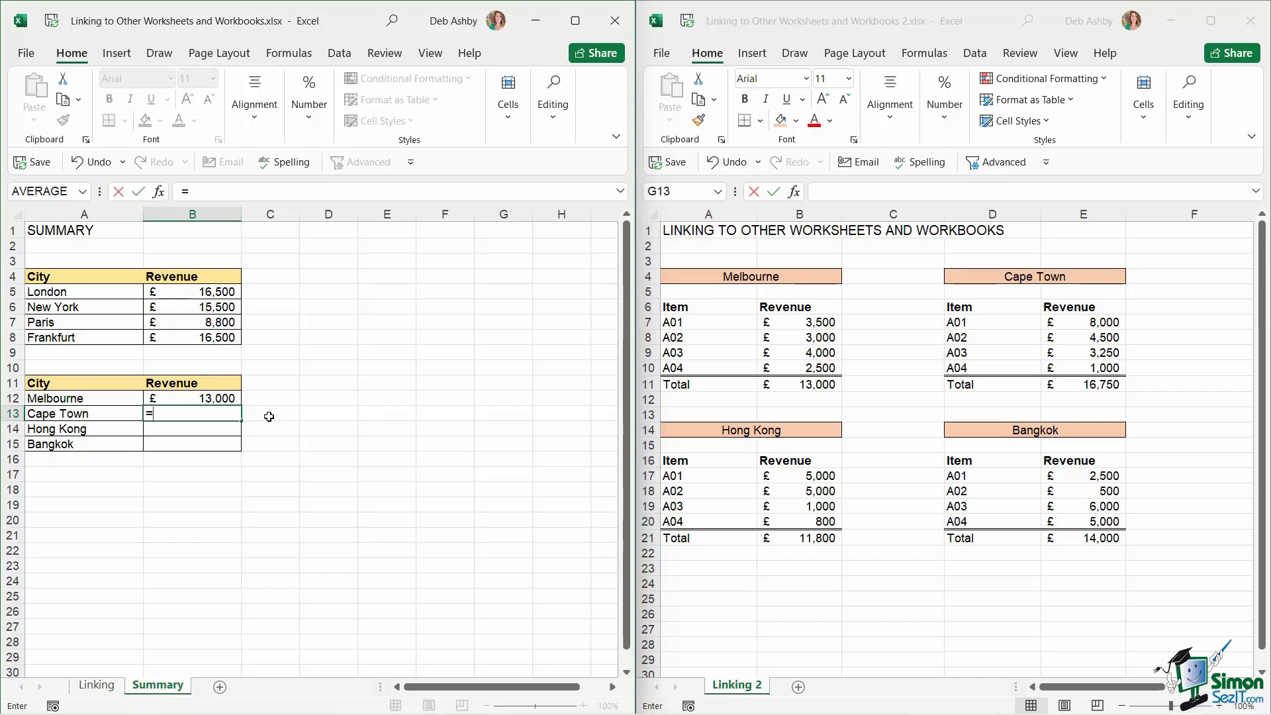
left_click(1090, 389)
key("Return")
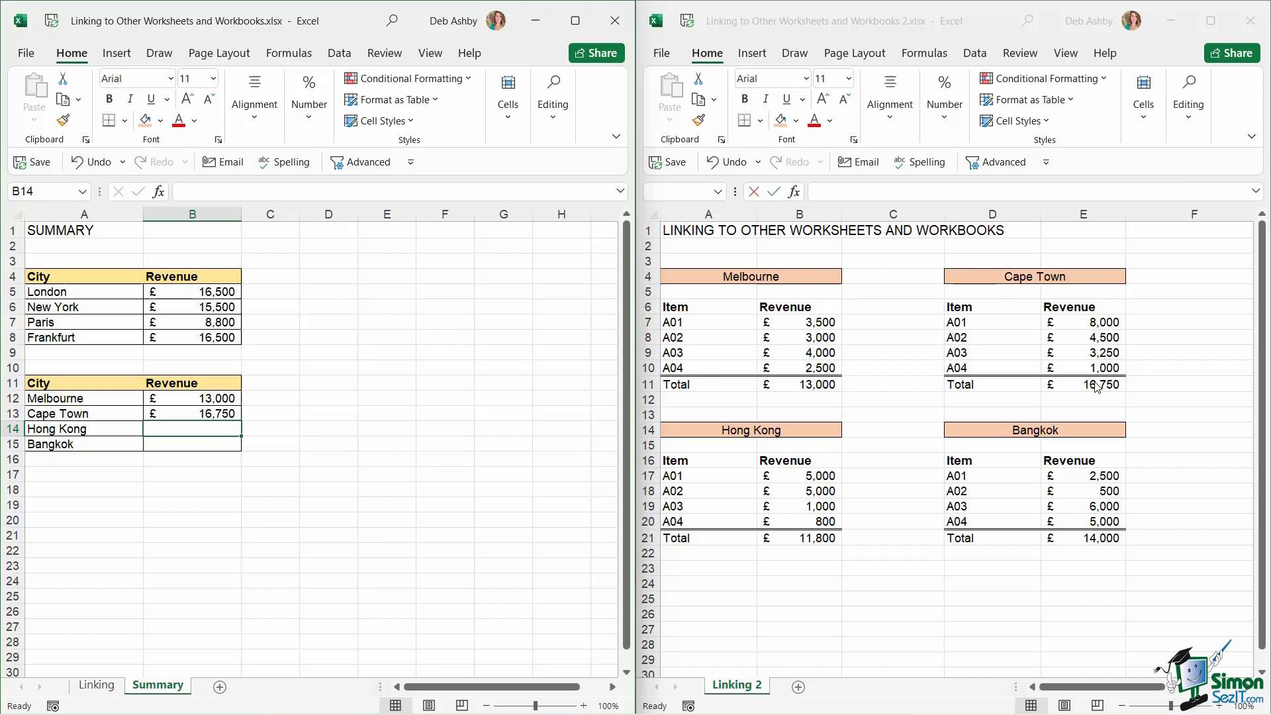
type("=")
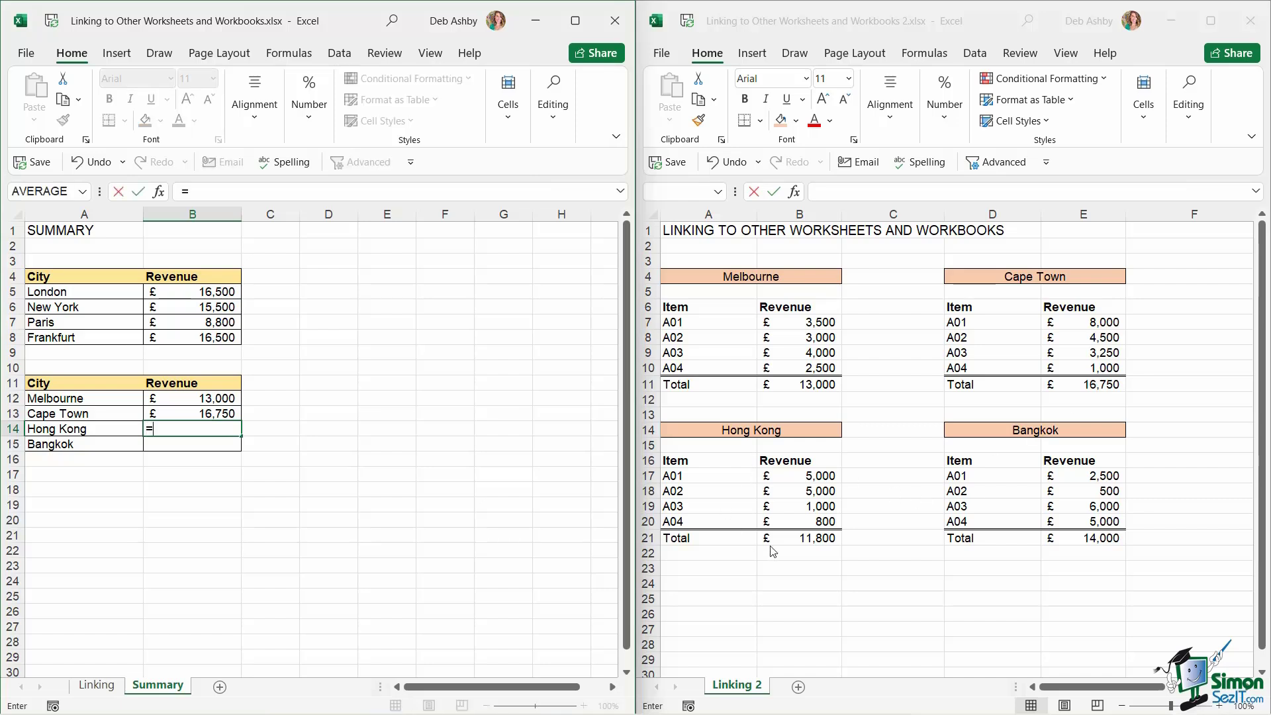
left_click(799, 540)
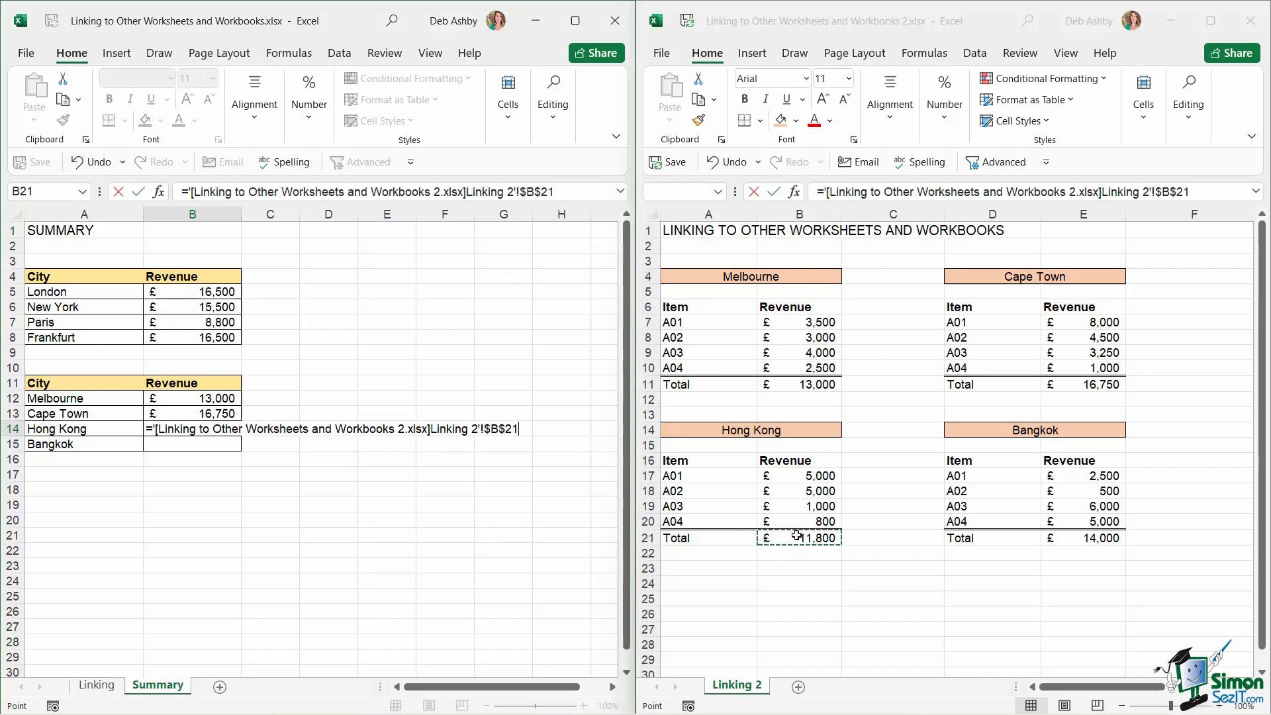
key("Return")
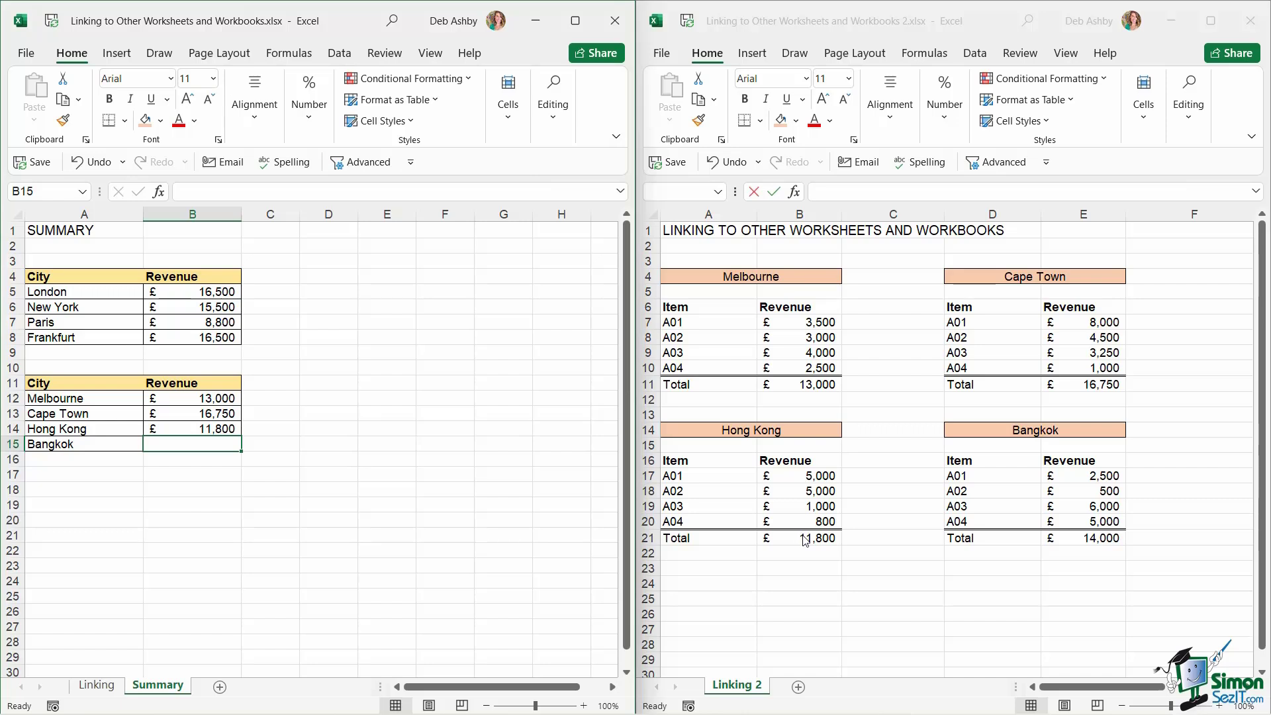
type("=")
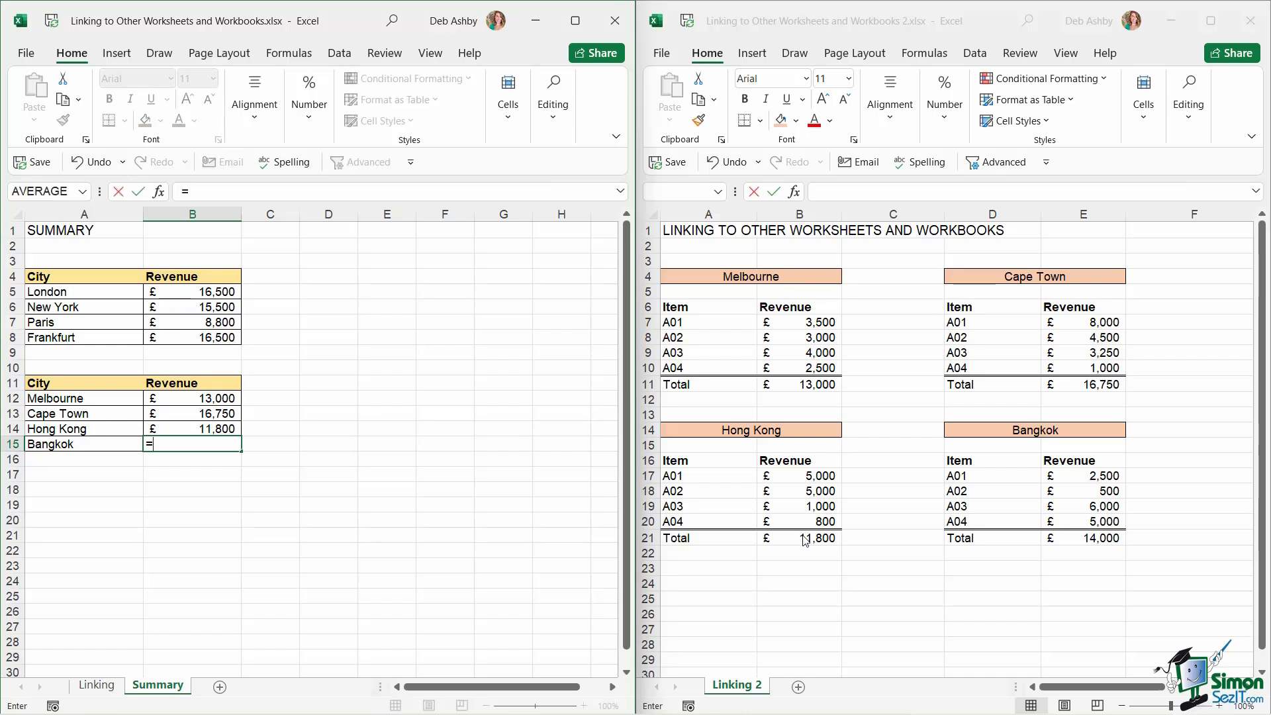
left_click(1100, 539)
key("Return")
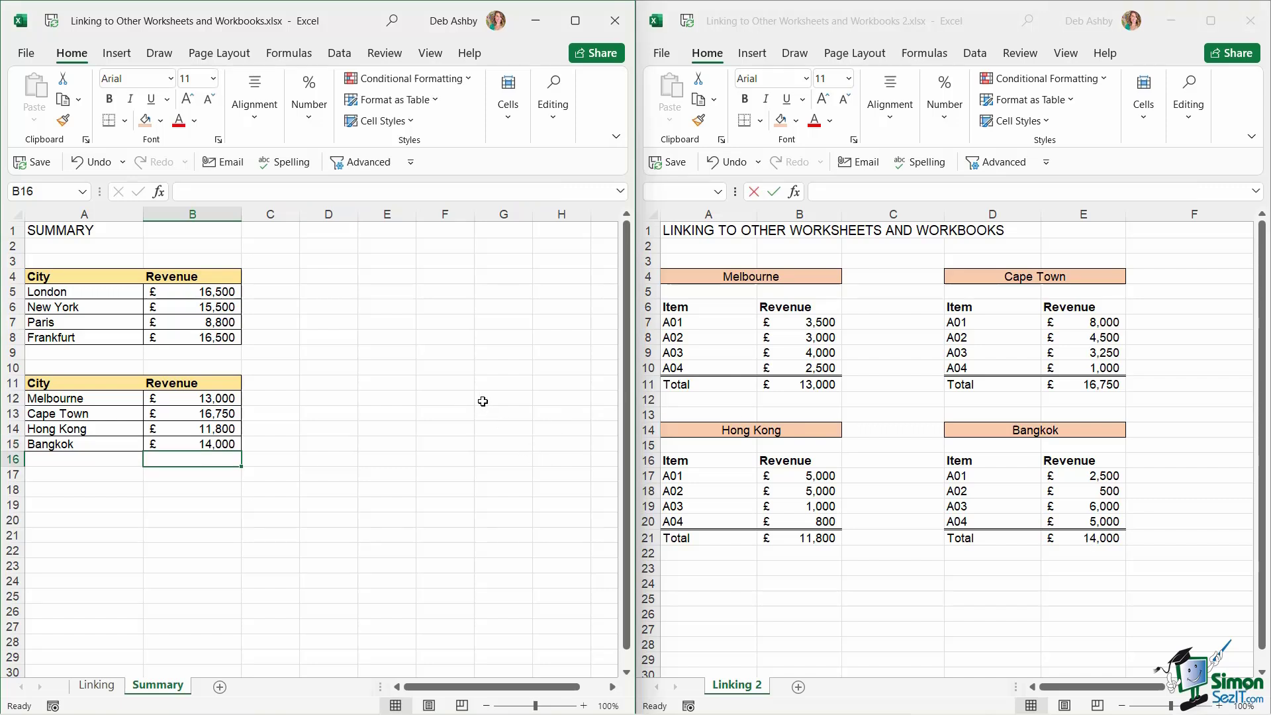
Enter 10000 in Linking 2 cell B8 for Melbourne A02, then check the B11 SUM formula
left_click(799, 341)
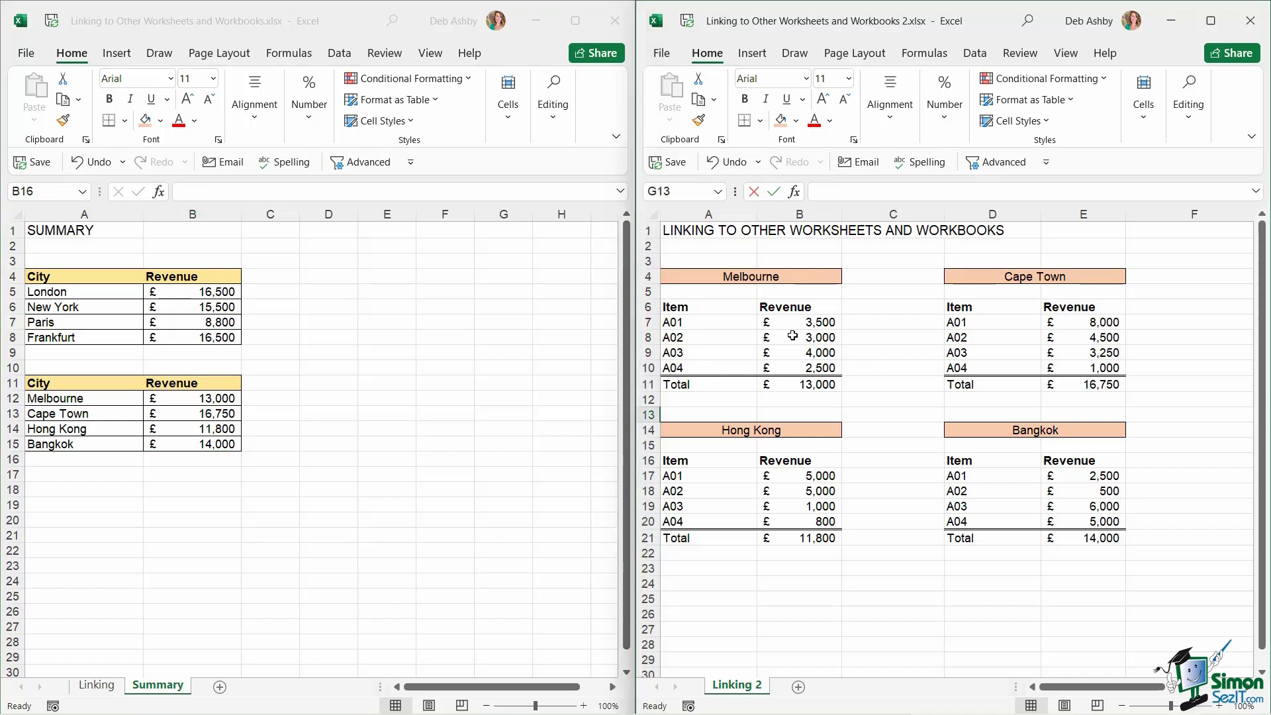
left_click(802, 338)
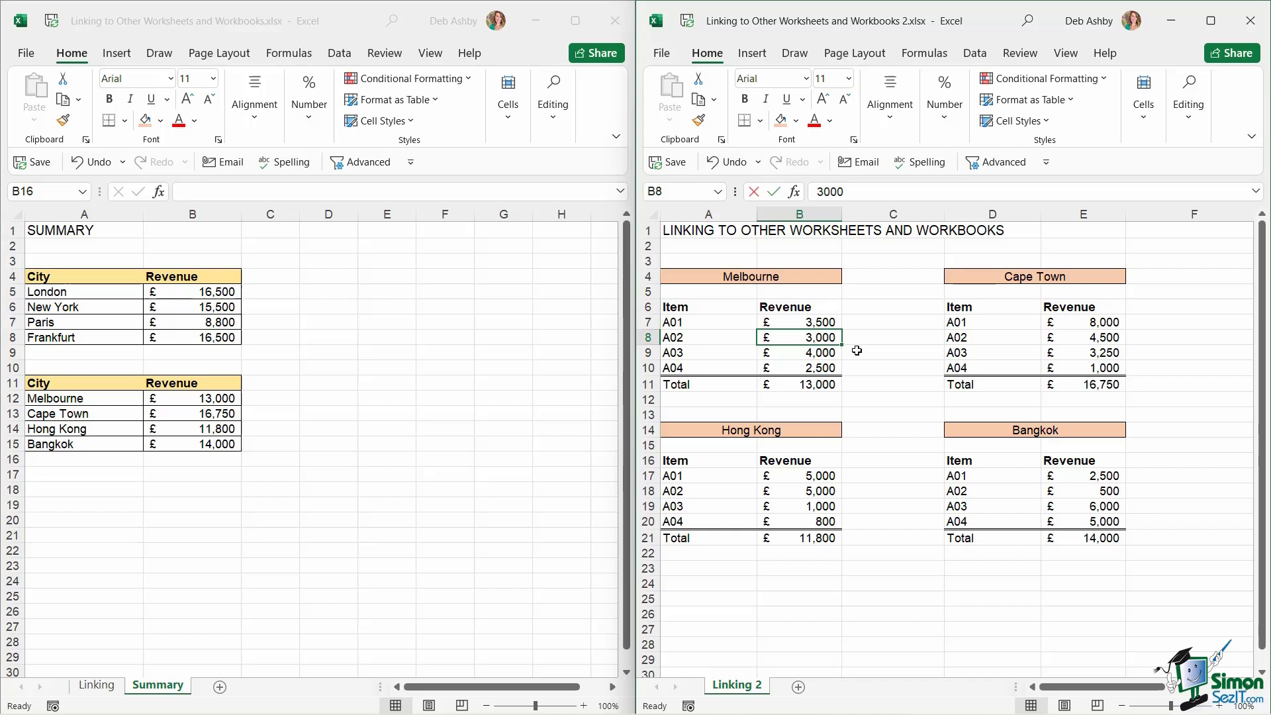
type("10")
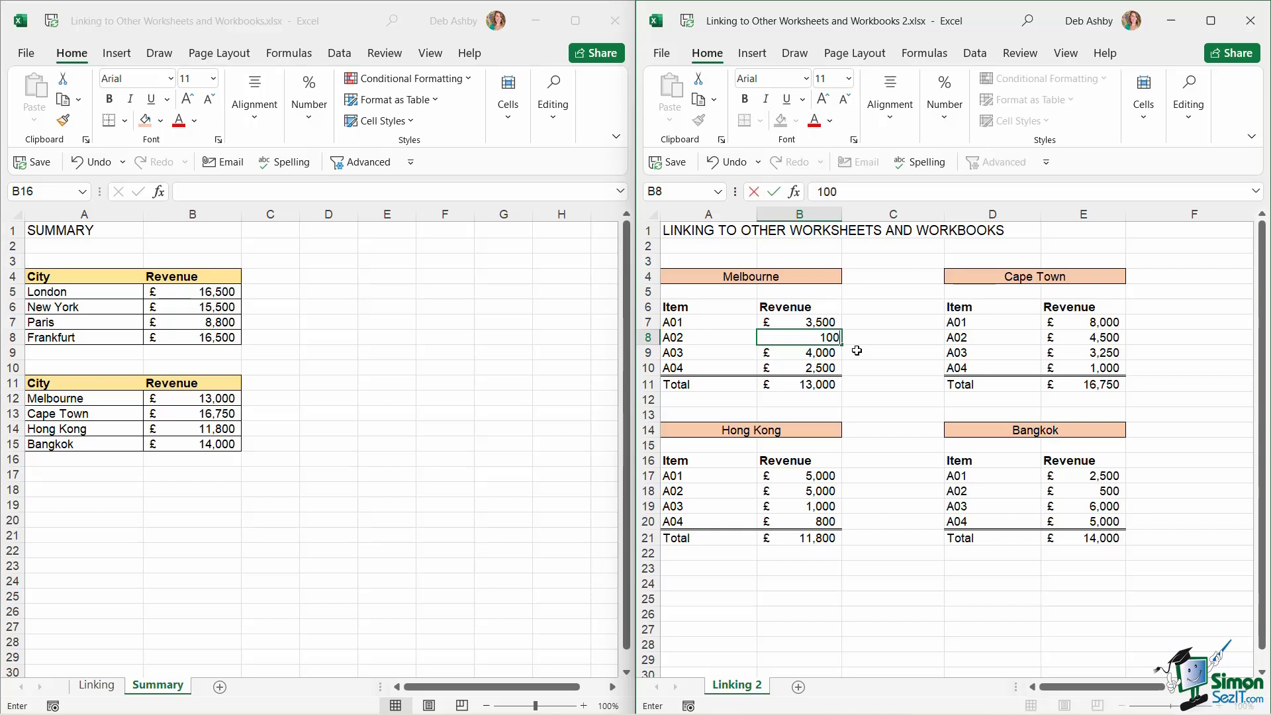
type("000")
key("Return")
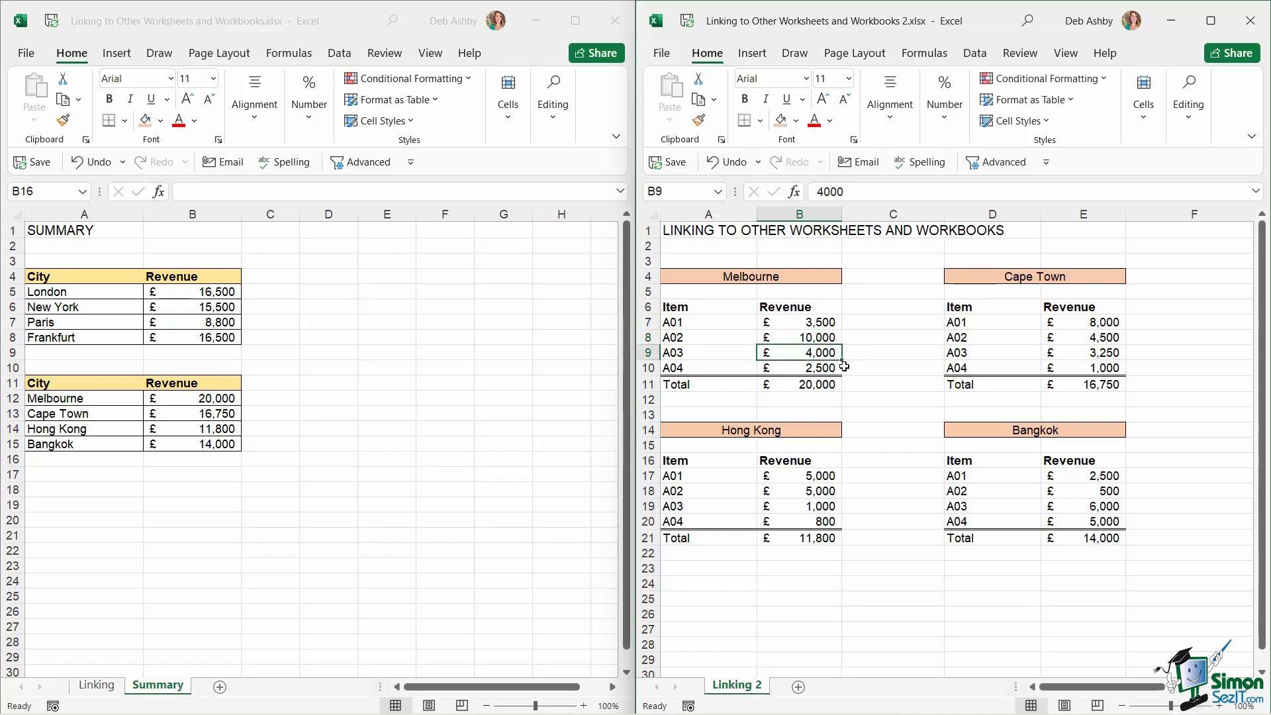
left_click(813, 384)
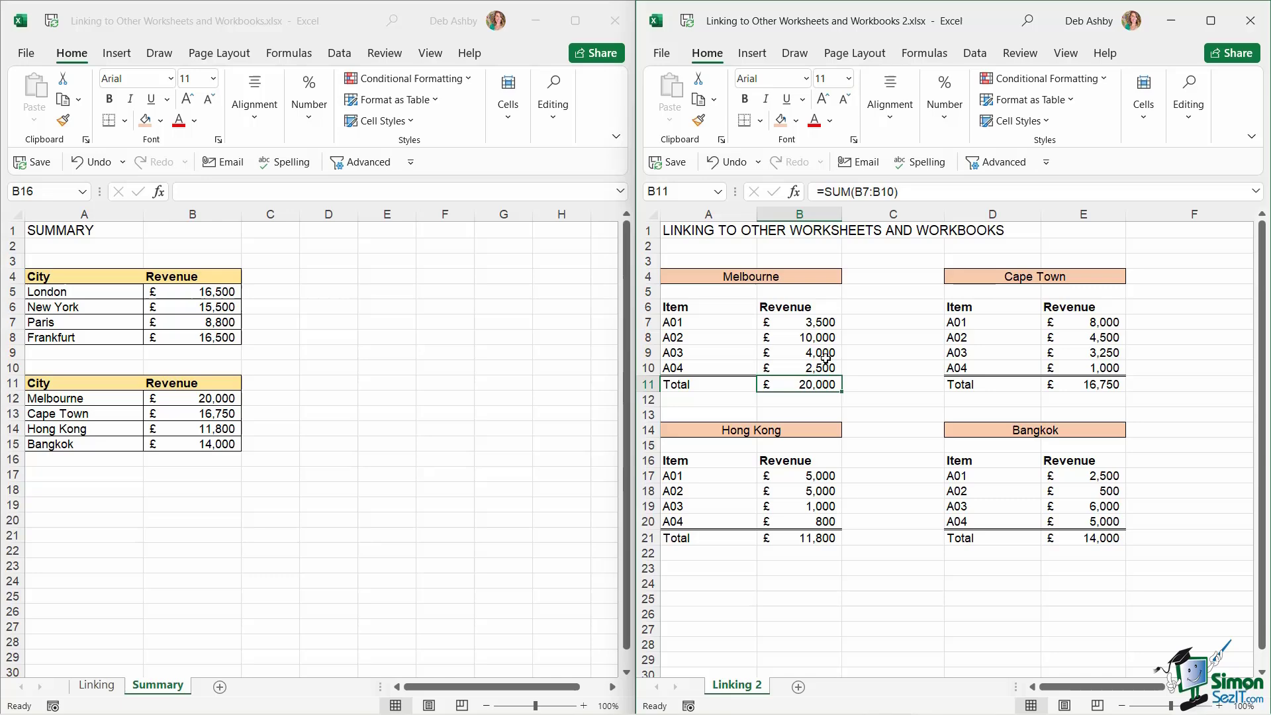